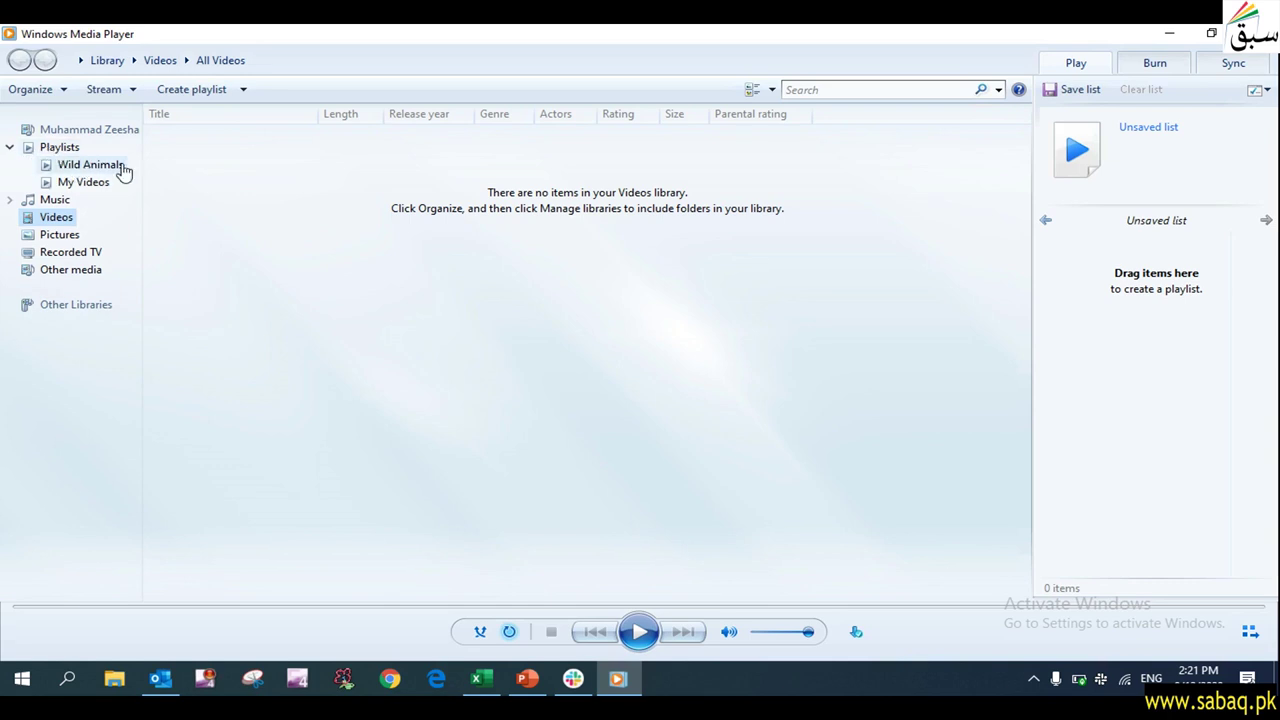
Step: Open the Wild Animals playlist and play its first video, Beautiful World
{"action": "left_click", "coordinate": [89, 168]}
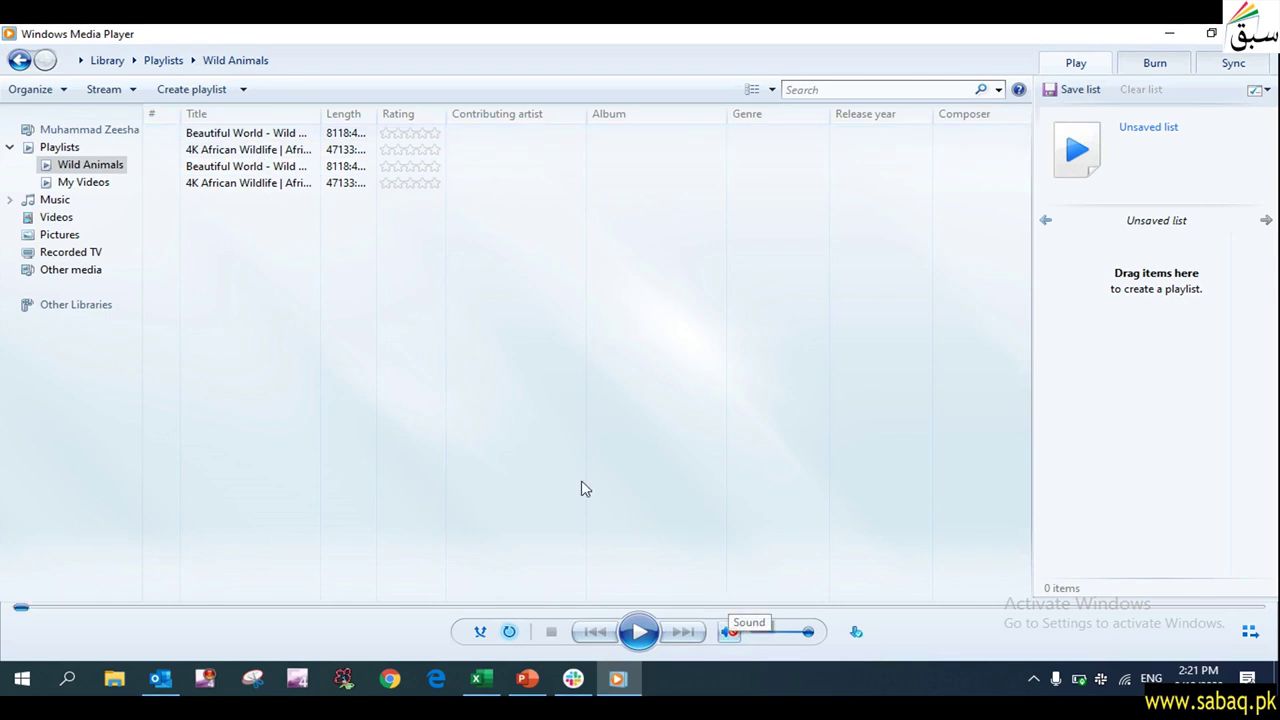
{"action": "left_click", "coordinate": [250, 133]}
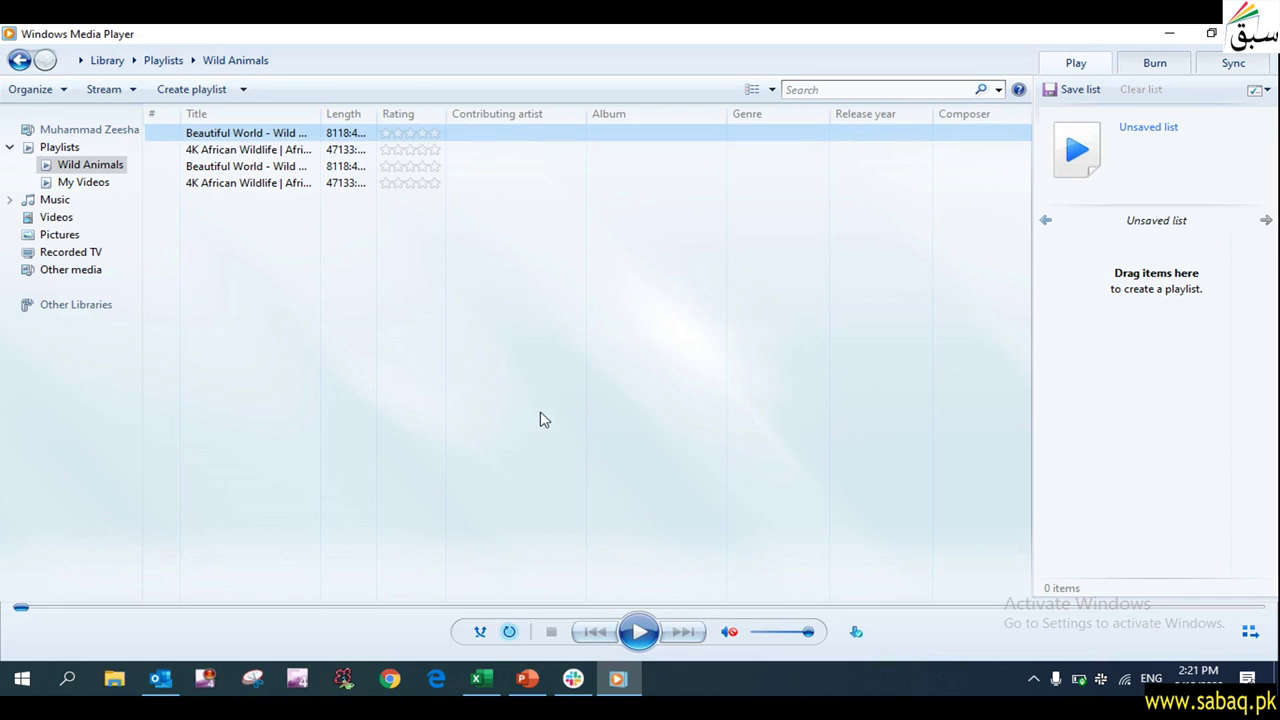
{"action": "left_click", "coordinate": [638, 634]}
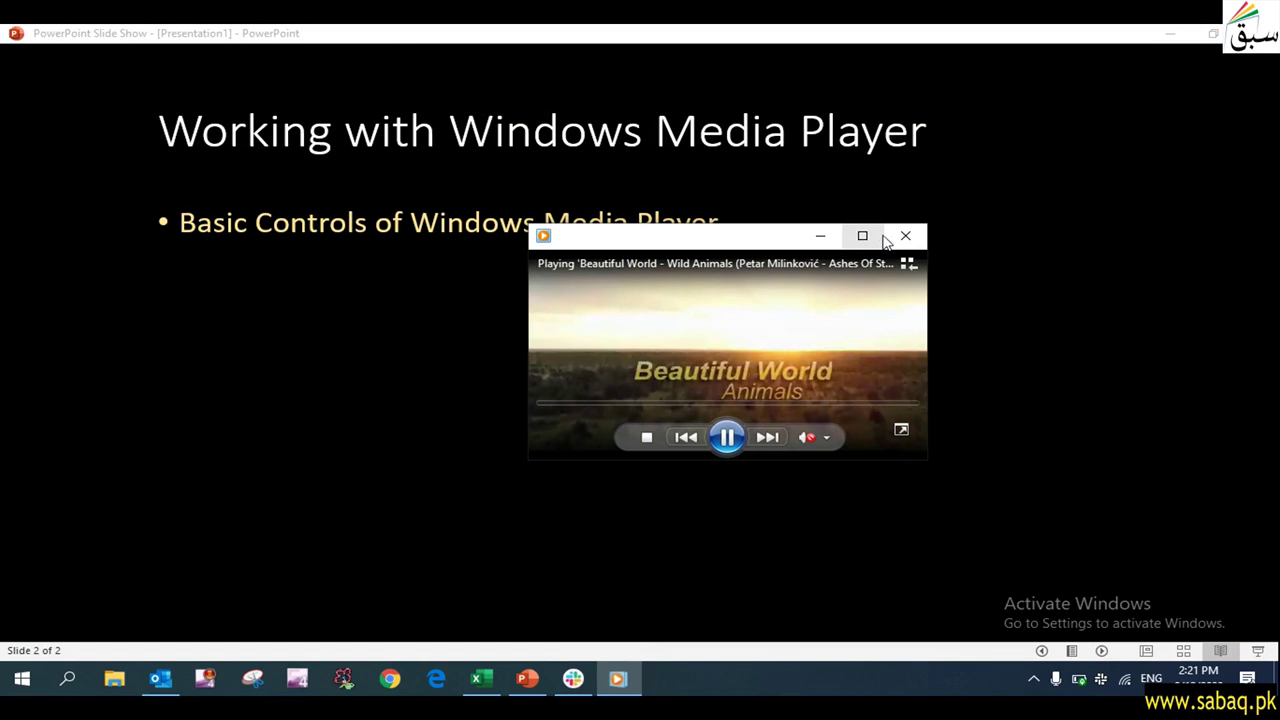
Step: Maximize and restore the playing video's window, and enlarge it by extending all four of its edges outward
{"action": "left_click", "coordinate": [876, 240]}
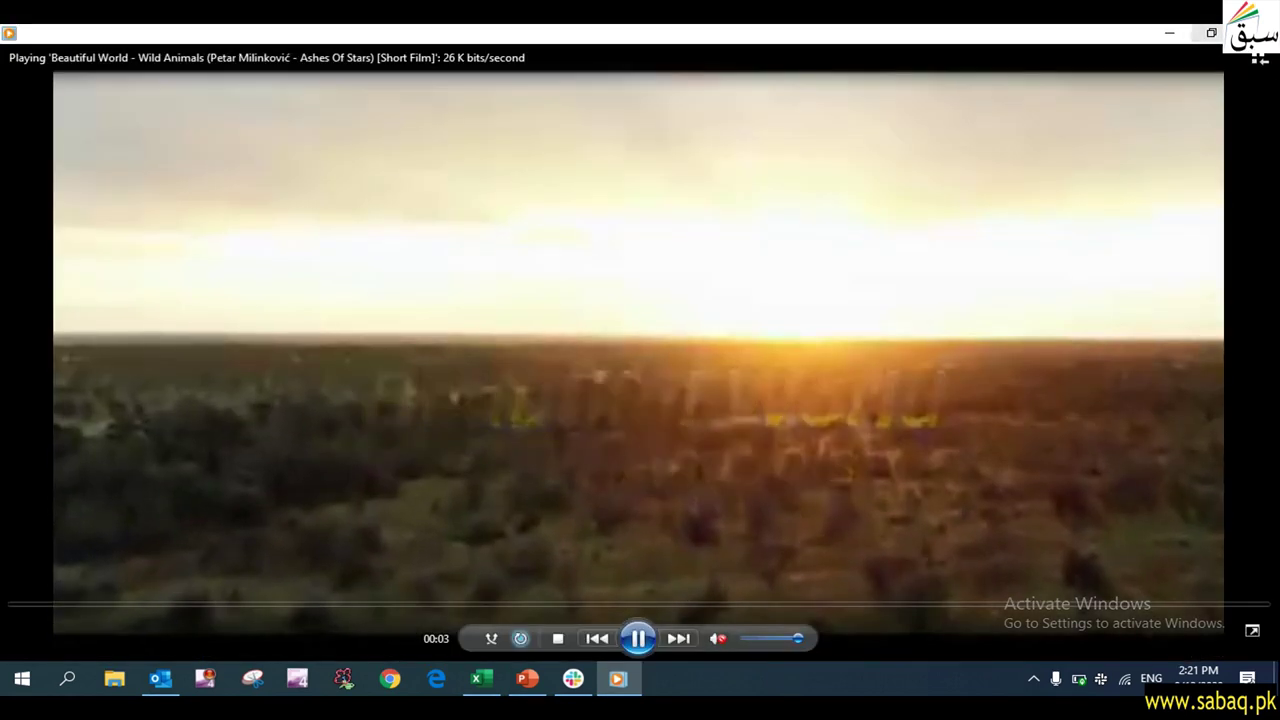
{"action": "left_click", "coordinate": [1211, 33]}
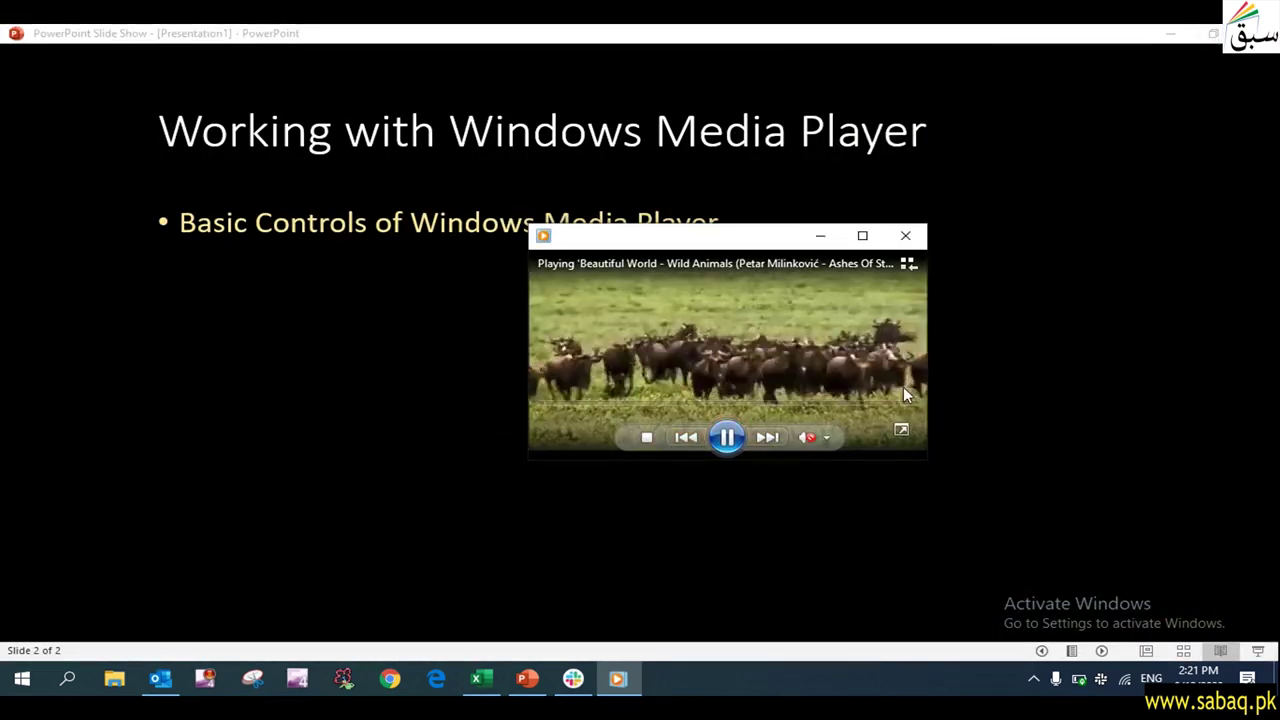
{"action": "left_click_drag", "start_coordinate": [775, 225], "coordinate": [775, 90]}
{"action": "left_click_drag", "start_coordinate": [522, 234], "coordinate": [290, 234]}
{"action": "left_click_drag", "start_coordinate": [929, 241], "coordinate": [948, 241]}
{"action": "mouse_move", "coordinate": [780, 457]}
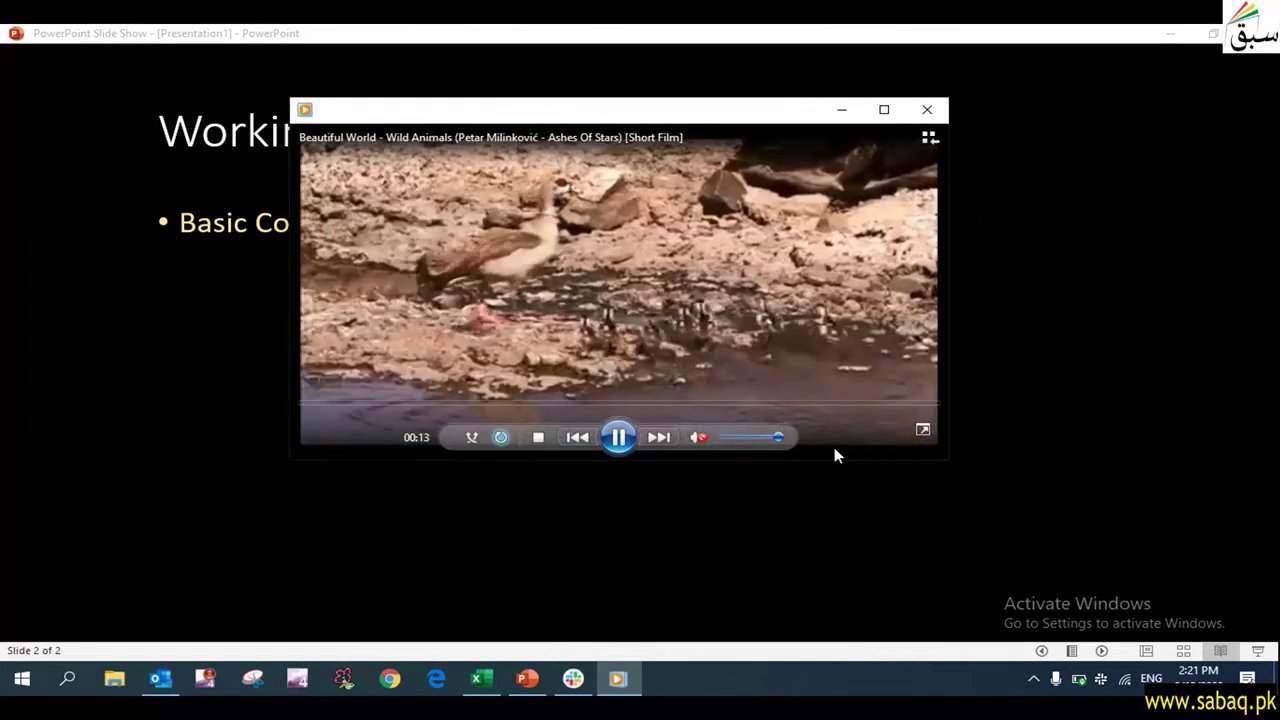
{"action": "left_click_drag", "start_coordinate": [836, 457], "coordinate": [834, 474]}
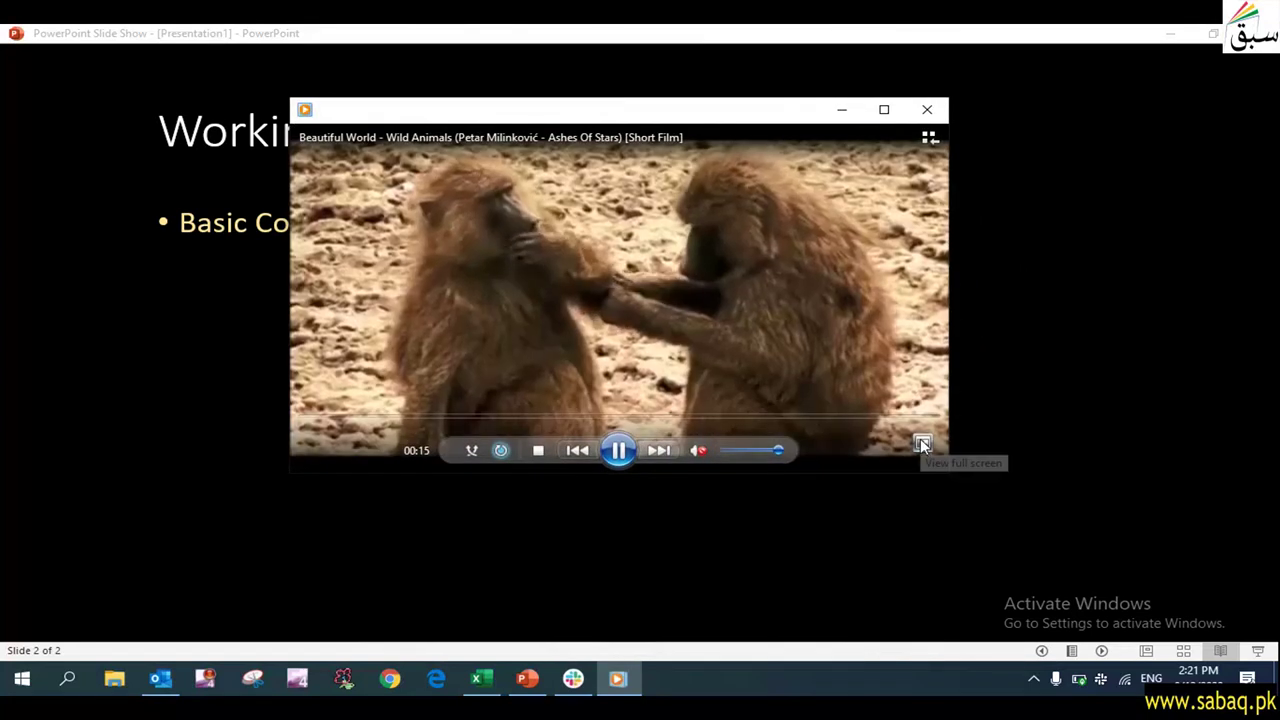
Step: View the video in full screen and back in its window, and examine the playback options, including the video size choices
{"action": "left_click", "coordinate": [922, 444]}
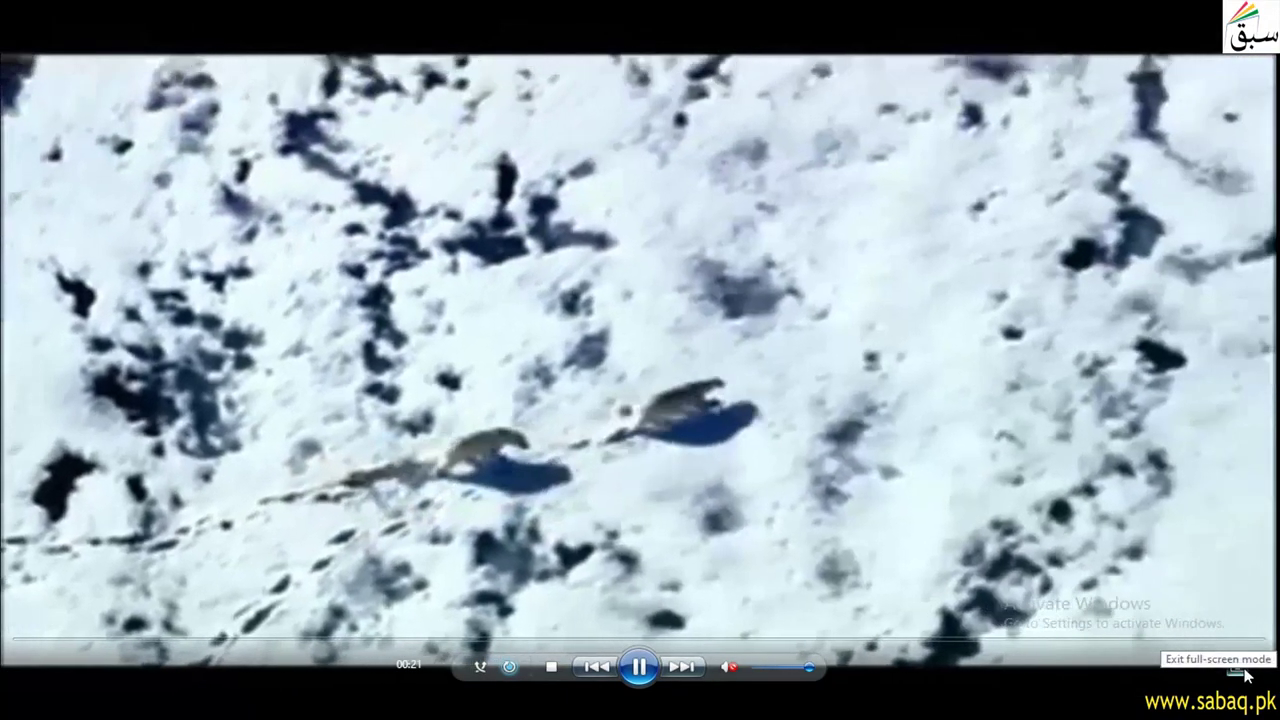
{"action": "left_click", "coordinate": [1245, 674]}
{"action": "right_click", "coordinate": [725, 298]}
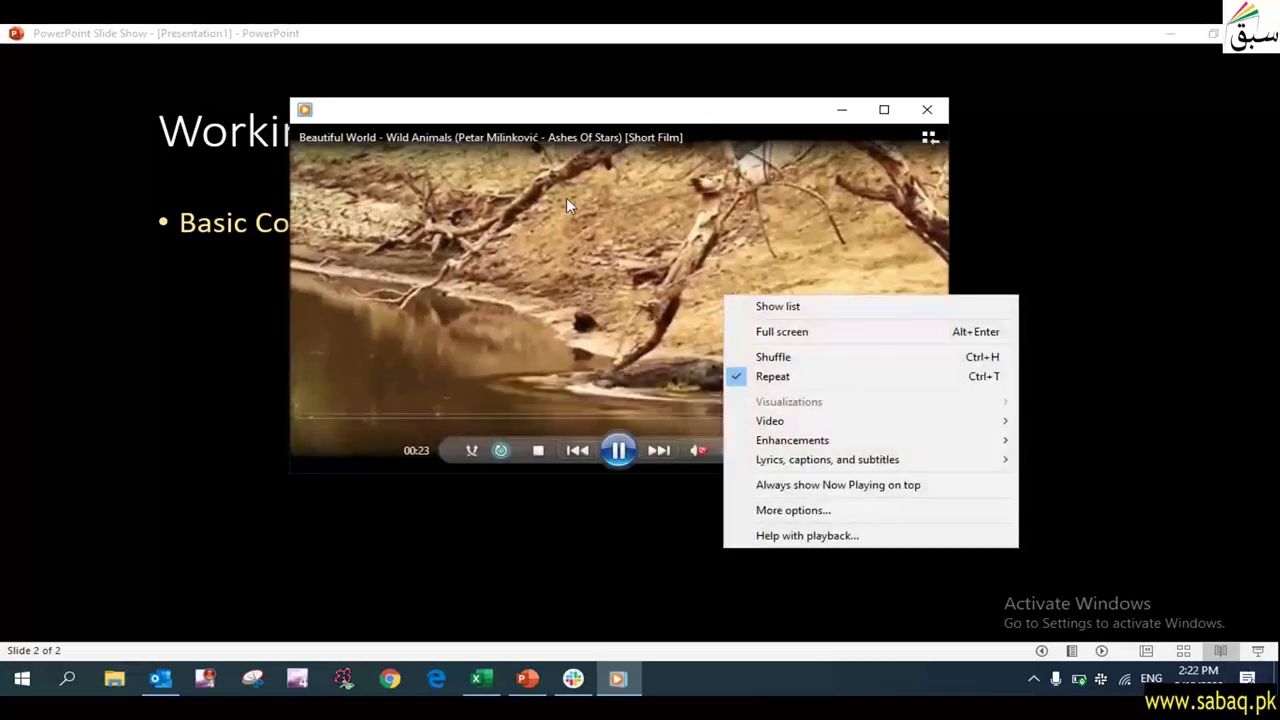
{"action": "right_click", "coordinate": [576, 224]}
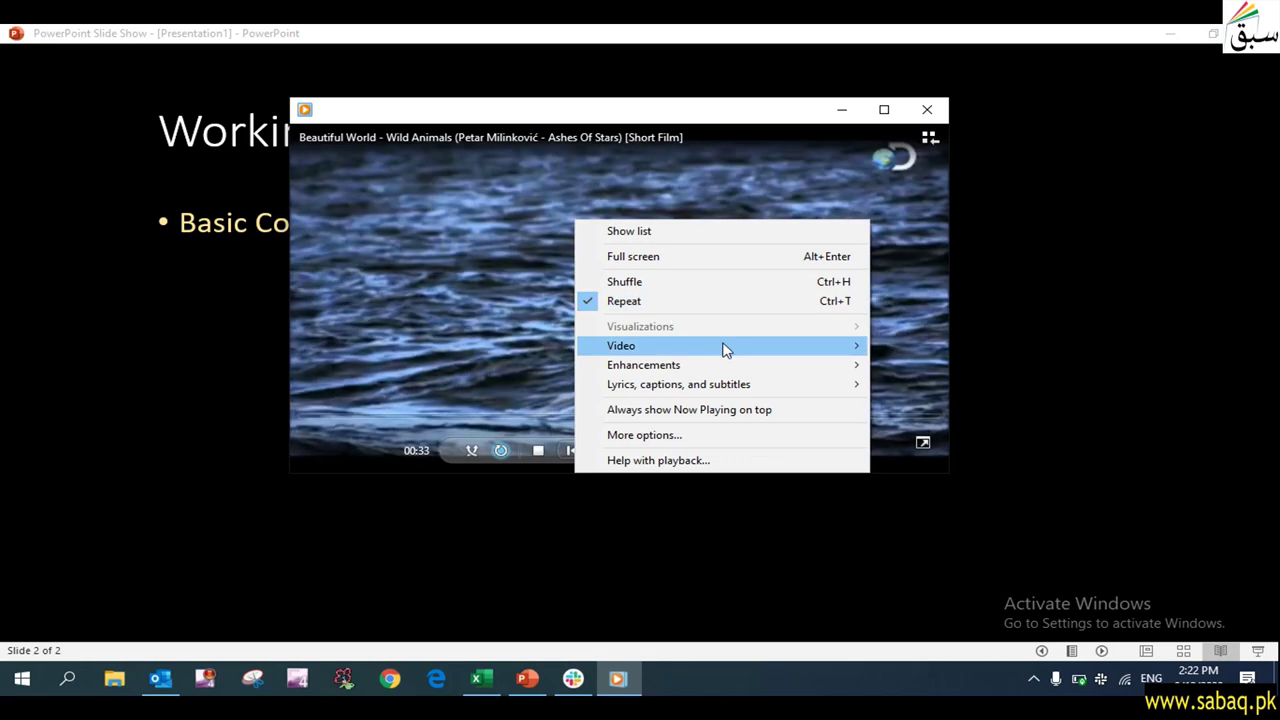
{"action": "mouse_move", "coordinate": [727, 347]}
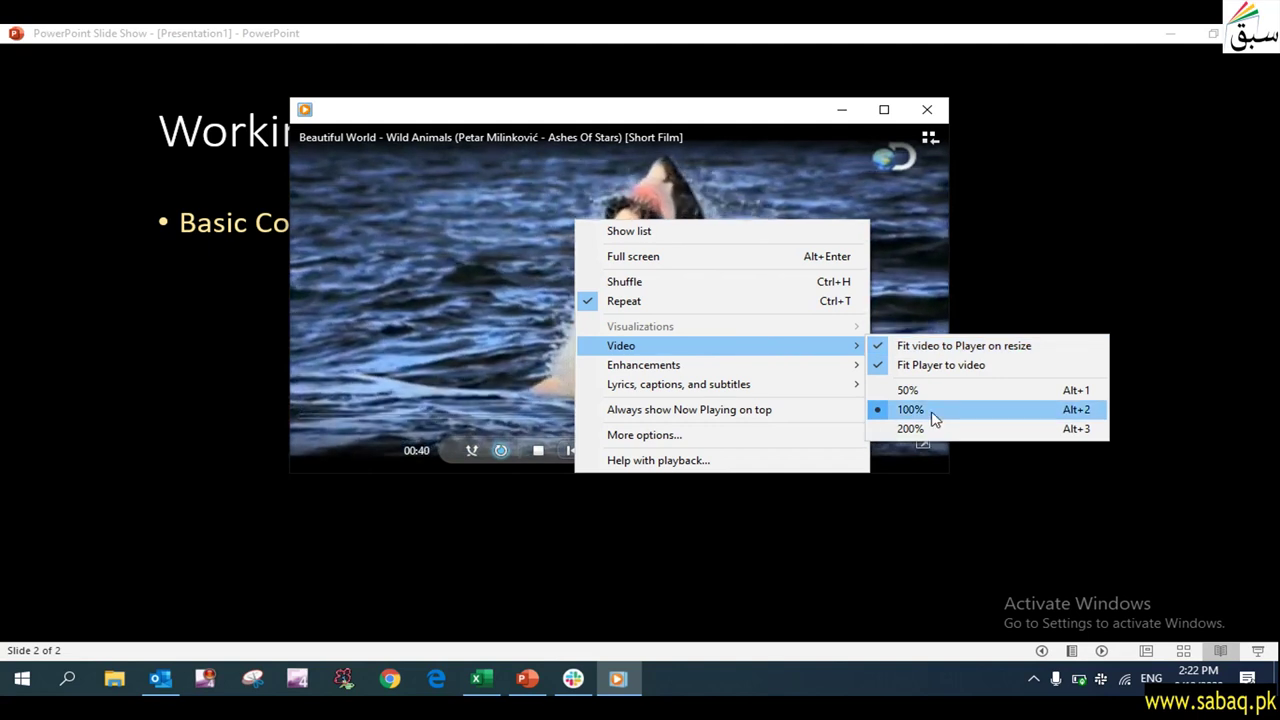
{"action": "mouse_move", "coordinate": [795, 387]}
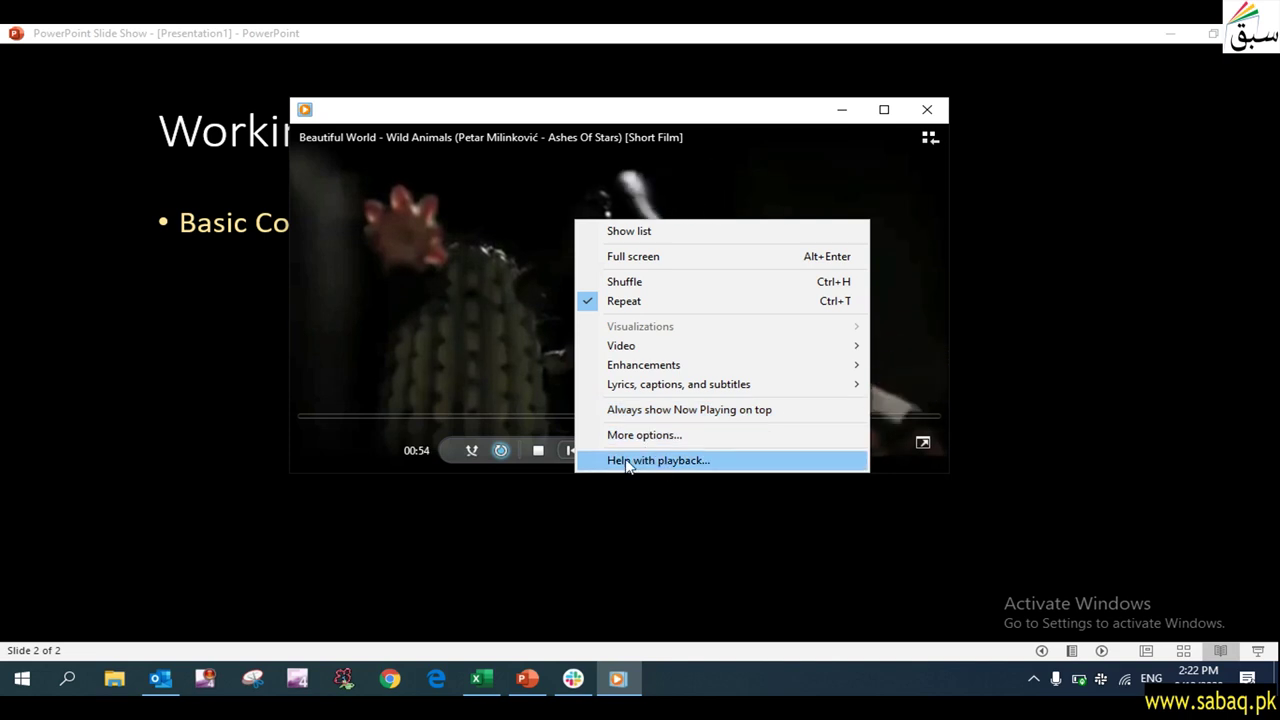
{"action": "left_click", "coordinate": [553, 179]}
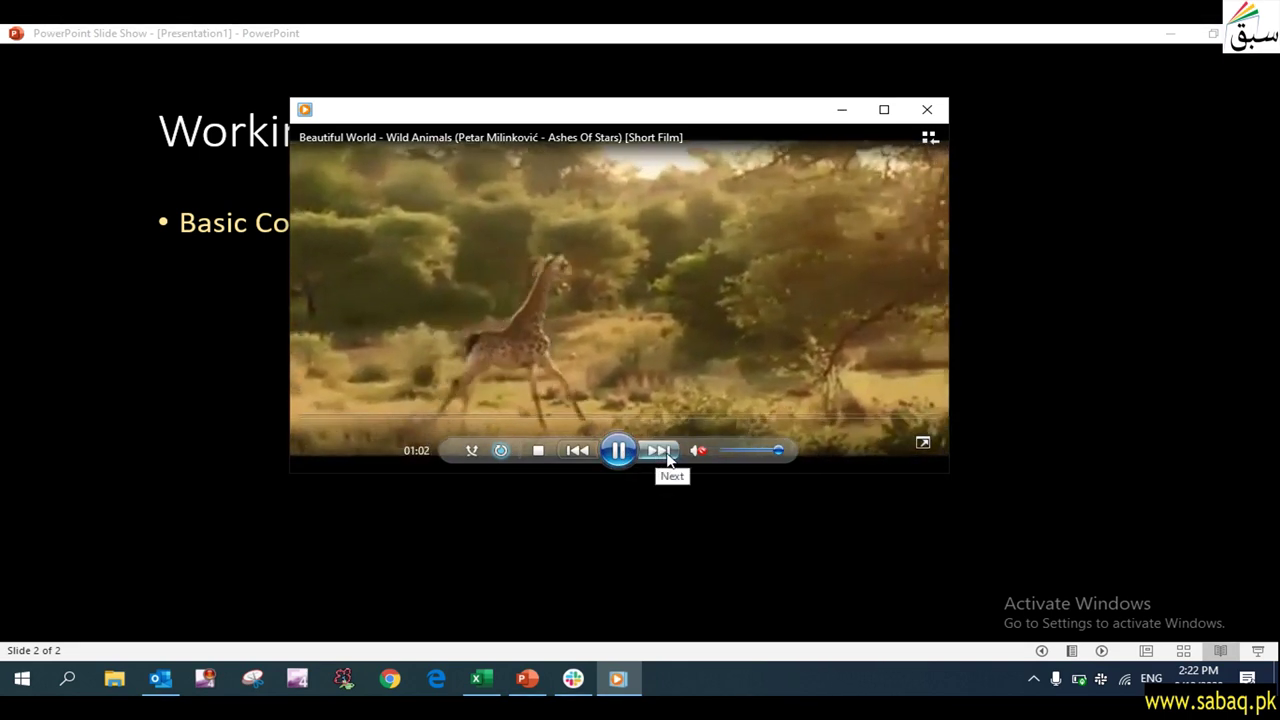
Step: Skip to the next video in the playlist, and pause it with the volume lowered and the sound muted
{"action": "left_click", "coordinate": [657, 451]}
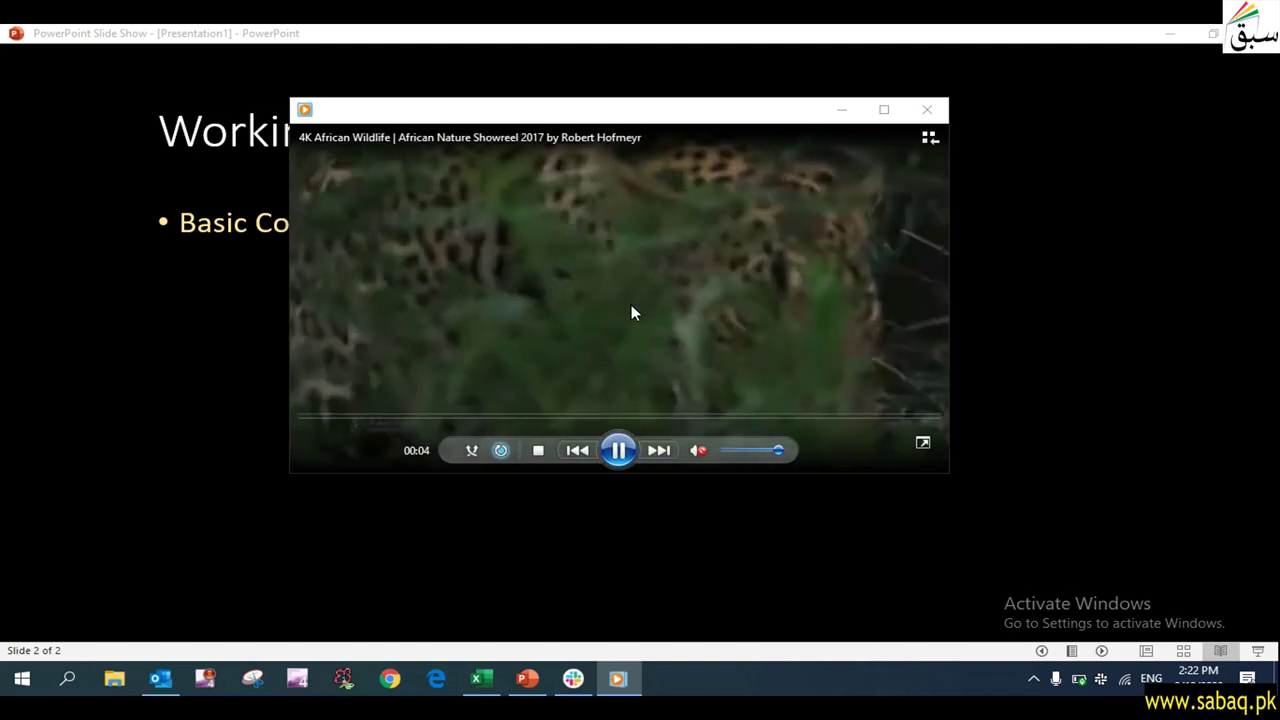
{"action": "left_click_drag", "start_coordinate": [776, 451], "coordinate": [740, 472]}
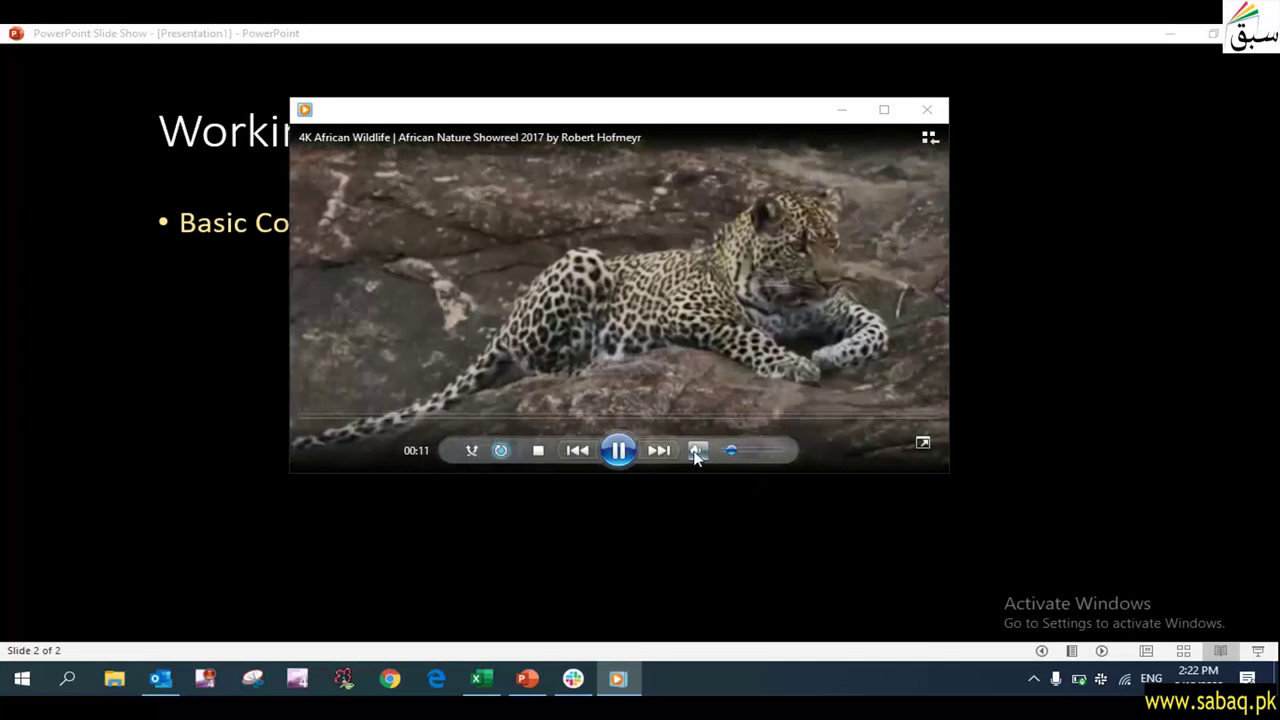
{"action": "left_click", "coordinate": [697, 451]}
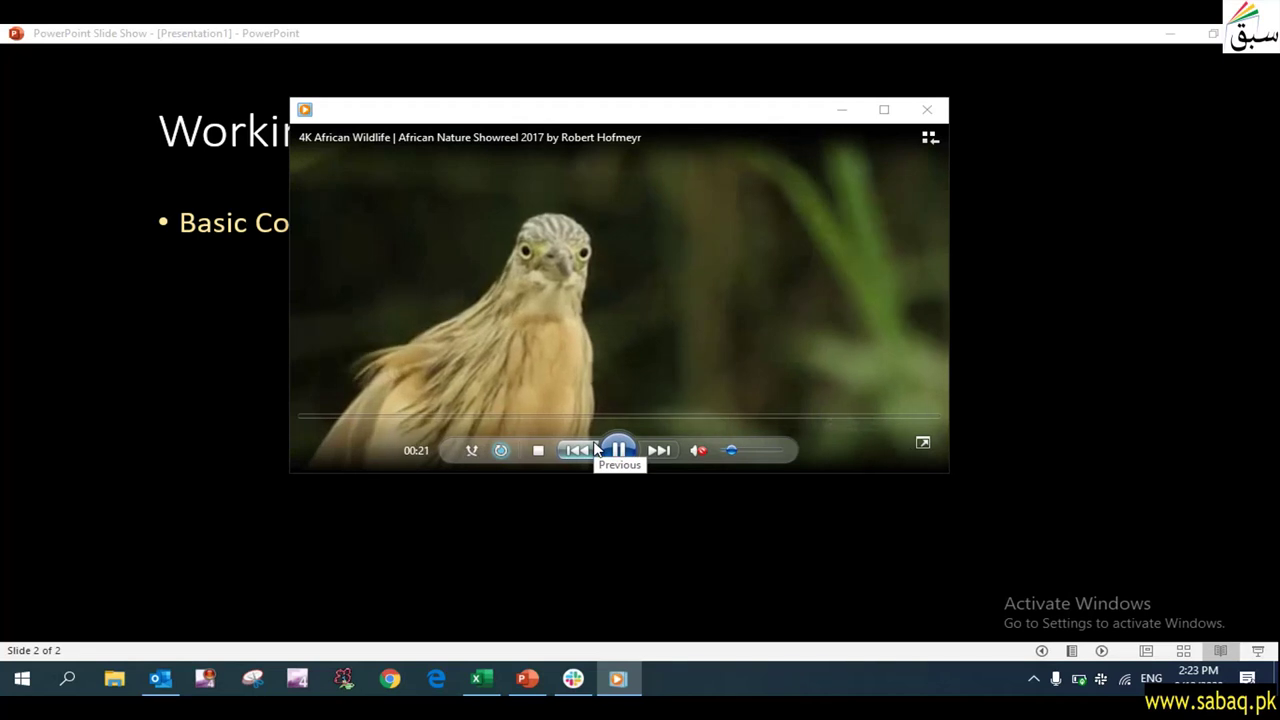
{"action": "key", "text": "ctrl+p"}
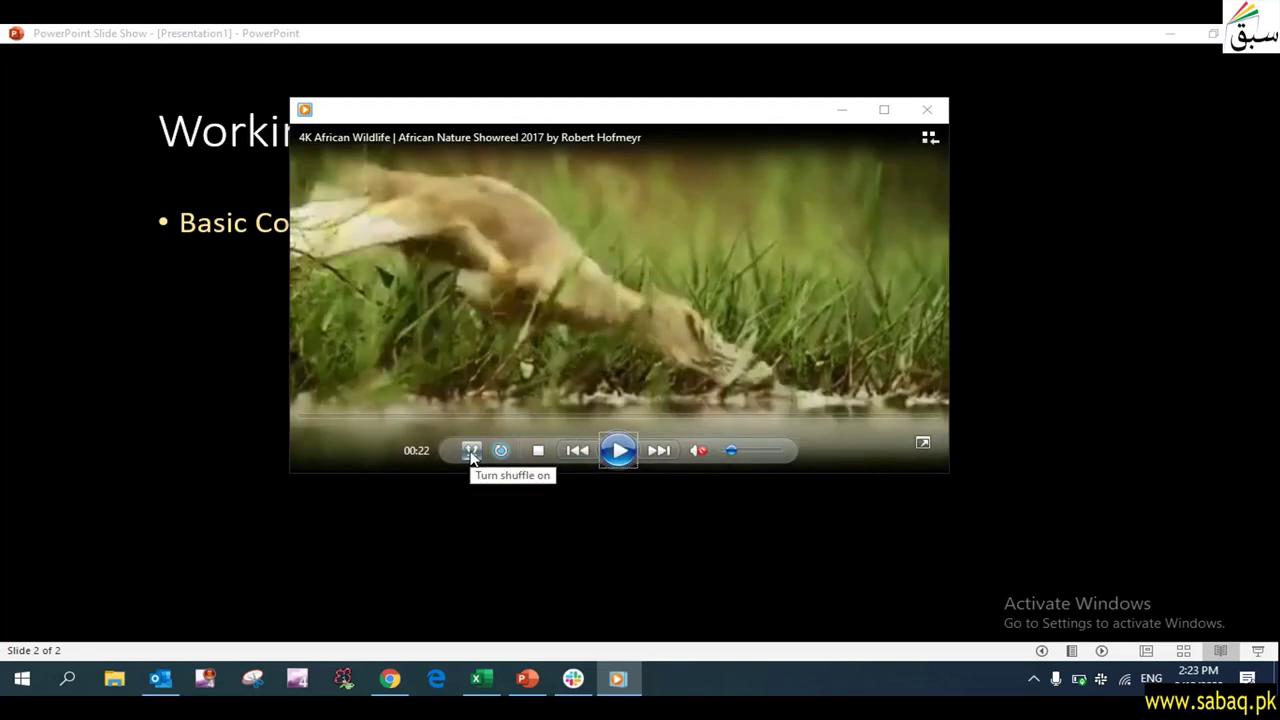
Step: Switch from the playing video back to the library and open the overview of all playlists
{"action": "left_click", "coordinate": [929, 138]}
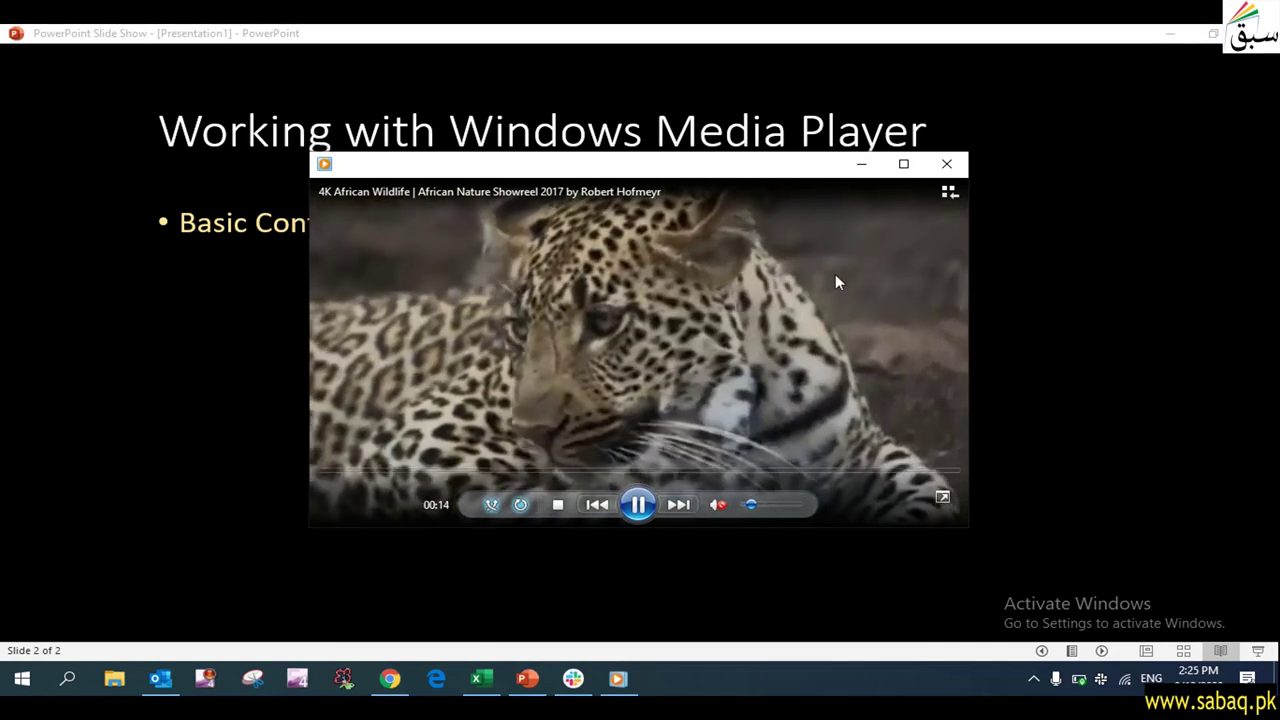
{"action": "left_click", "coordinate": [950, 195]}
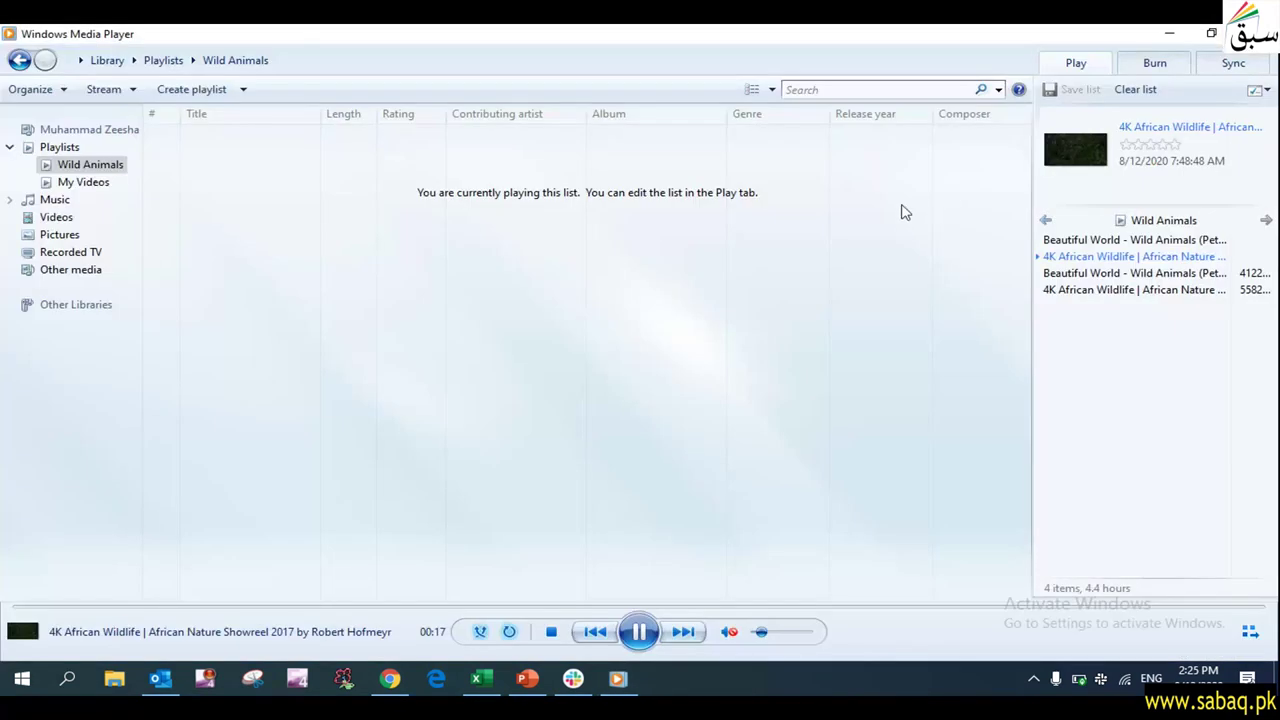
{"action": "left_click", "coordinate": [10, 147]}
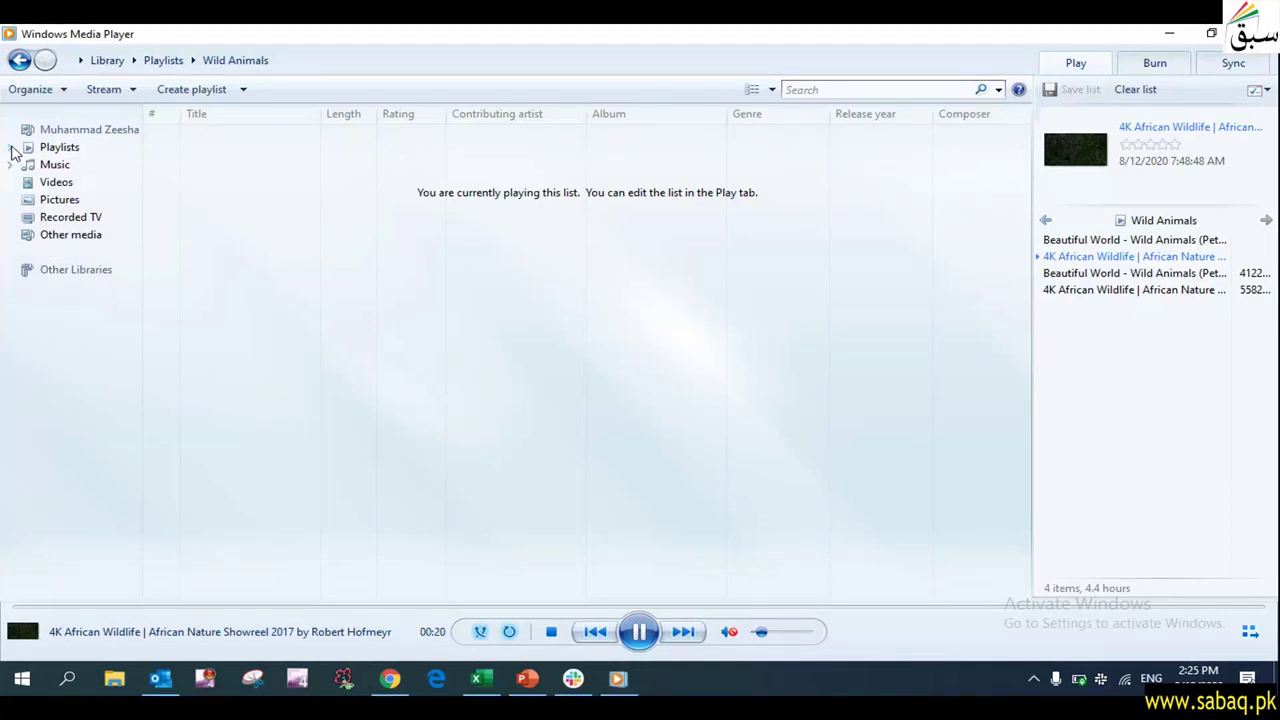
{"action": "left_click", "coordinate": [60, 148]}
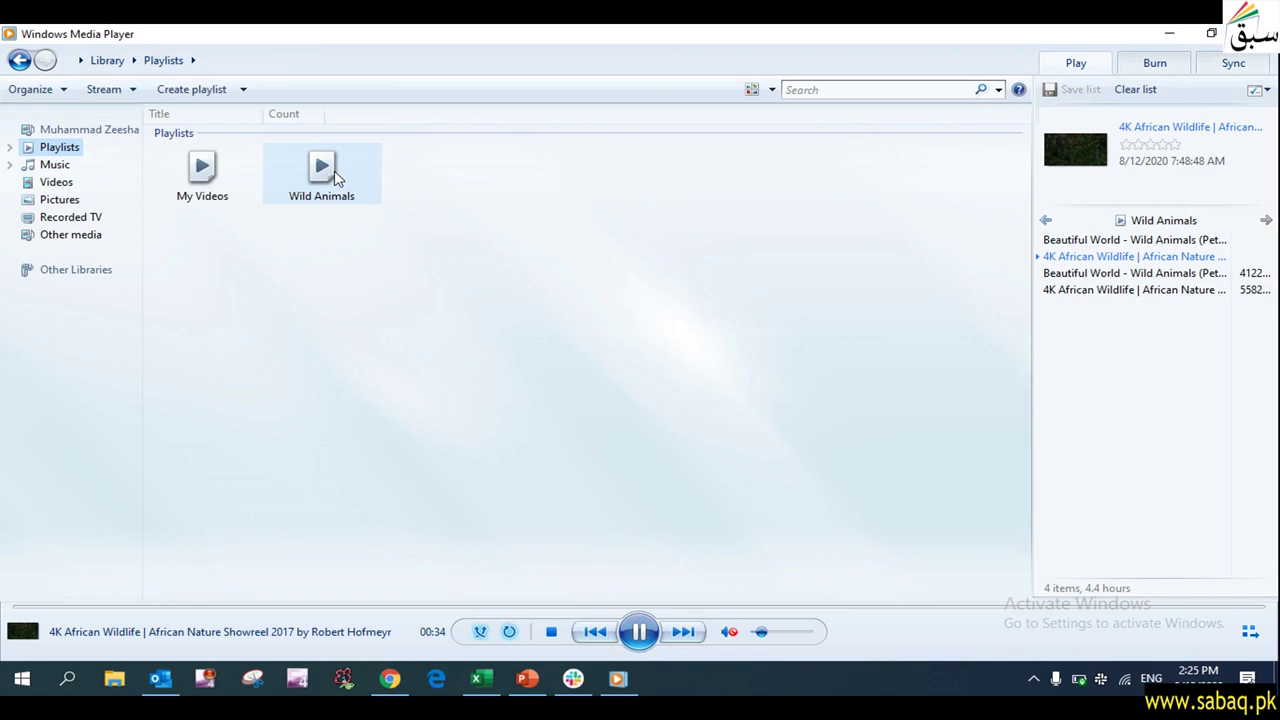
{"action": "right_click", "coordinate": [40, 150]}
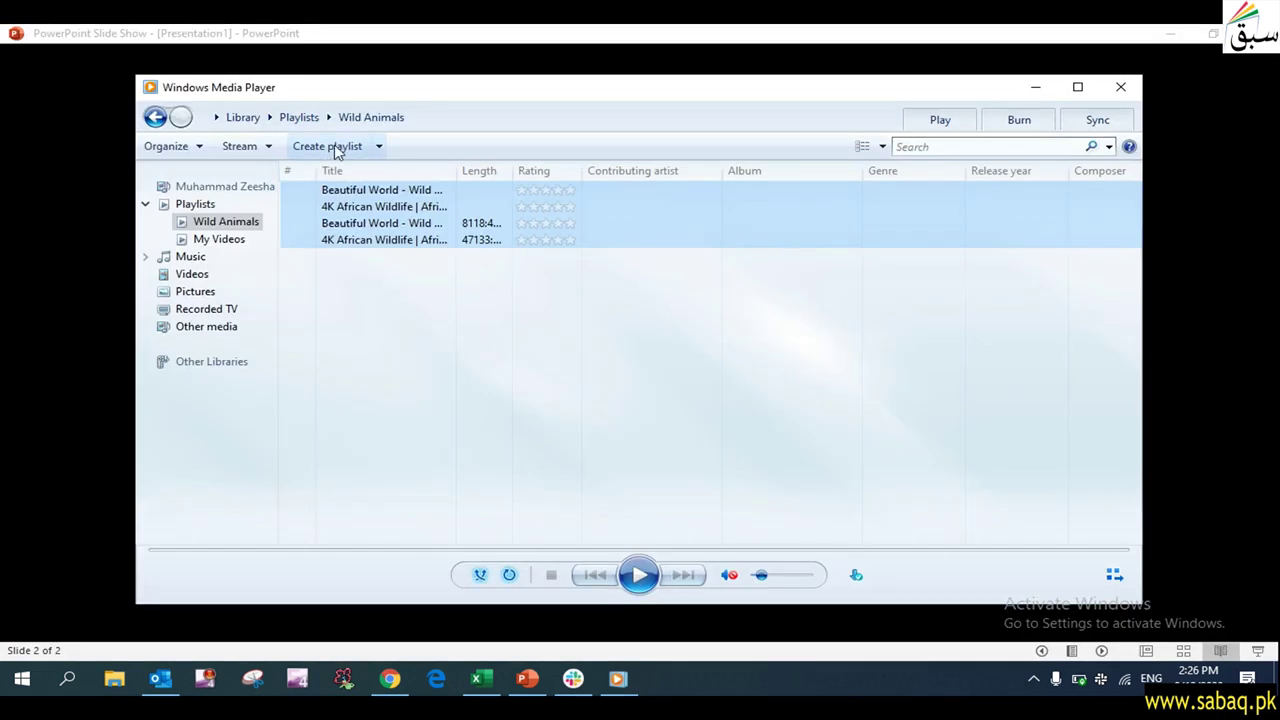
Step: Create a new playlist named Computer and open it
{"action": "left_click", "coordinate": [330, 147]}
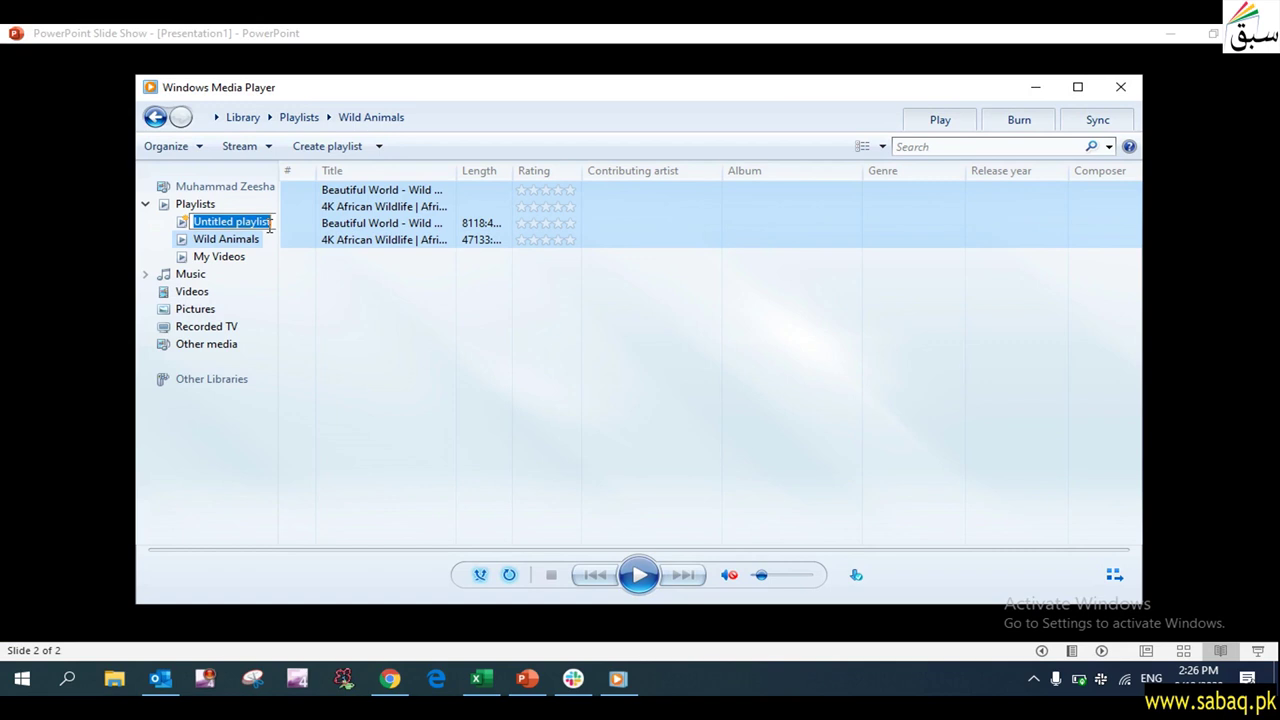
{"action": "key", "text": "BackSpace"}
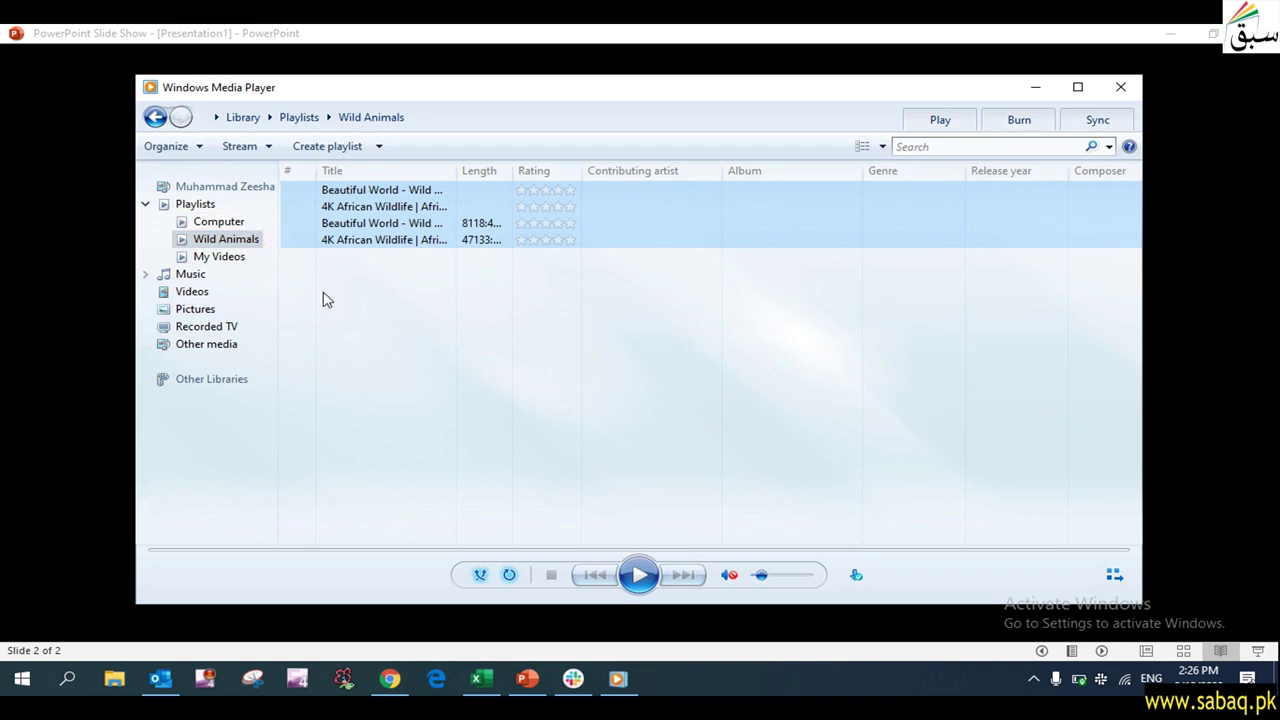
{"action": "left_click", "coordinate": [236, 229]}
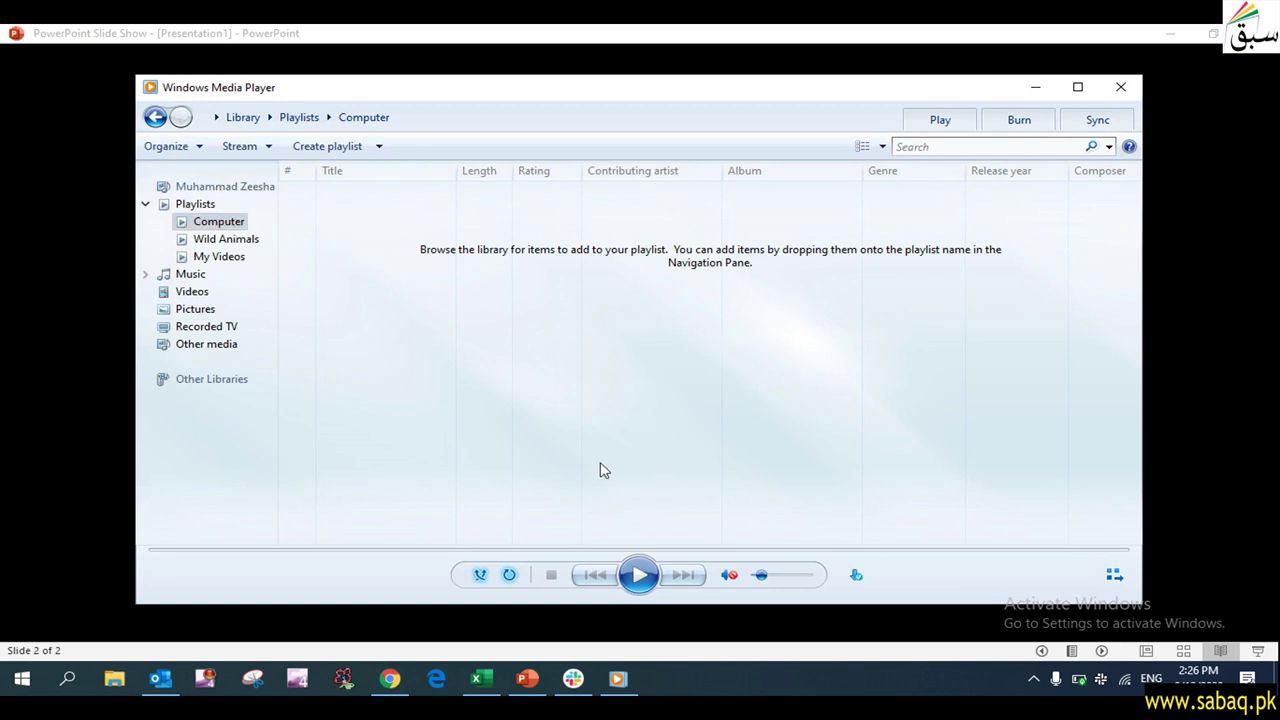
Step: Bring up the mp4 video folder on the E: drive behind the media player window
{"action": "left_click", "coordinate": [89, 420]}
{"action": "left_click", "coordinate": [457, 443]}
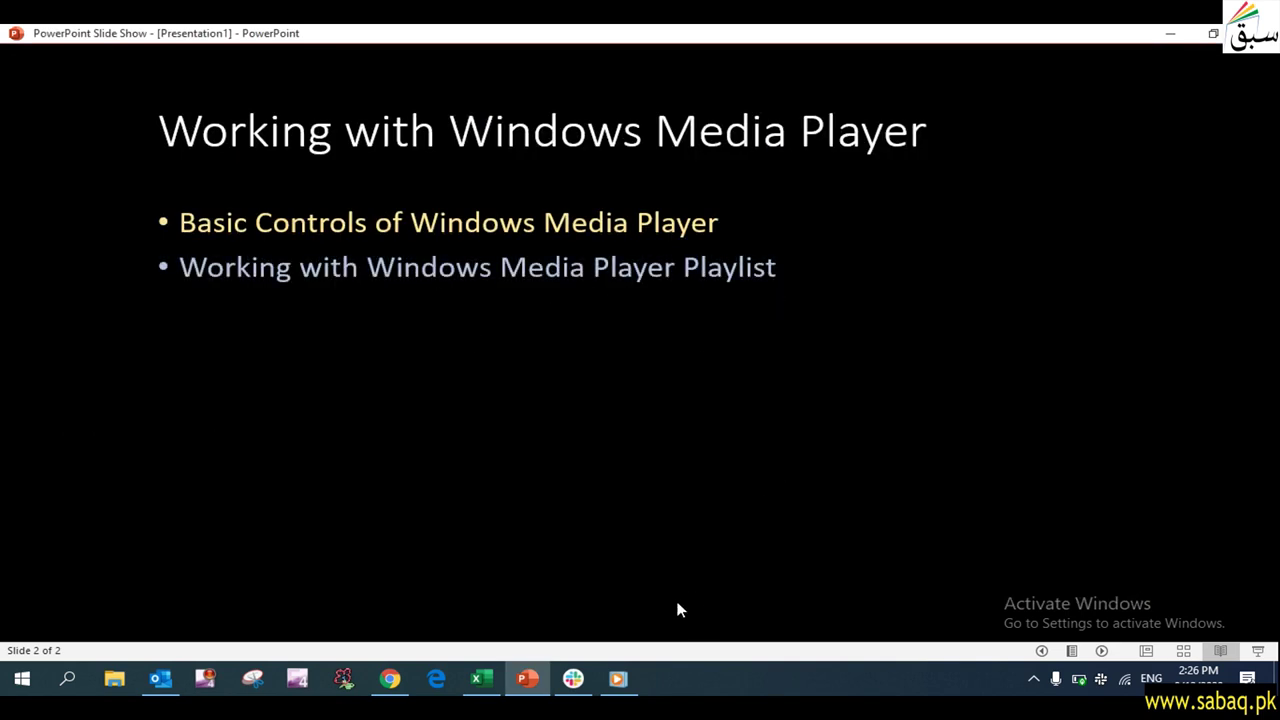
{"action": "left_click", "coordinate": [620, 680]}
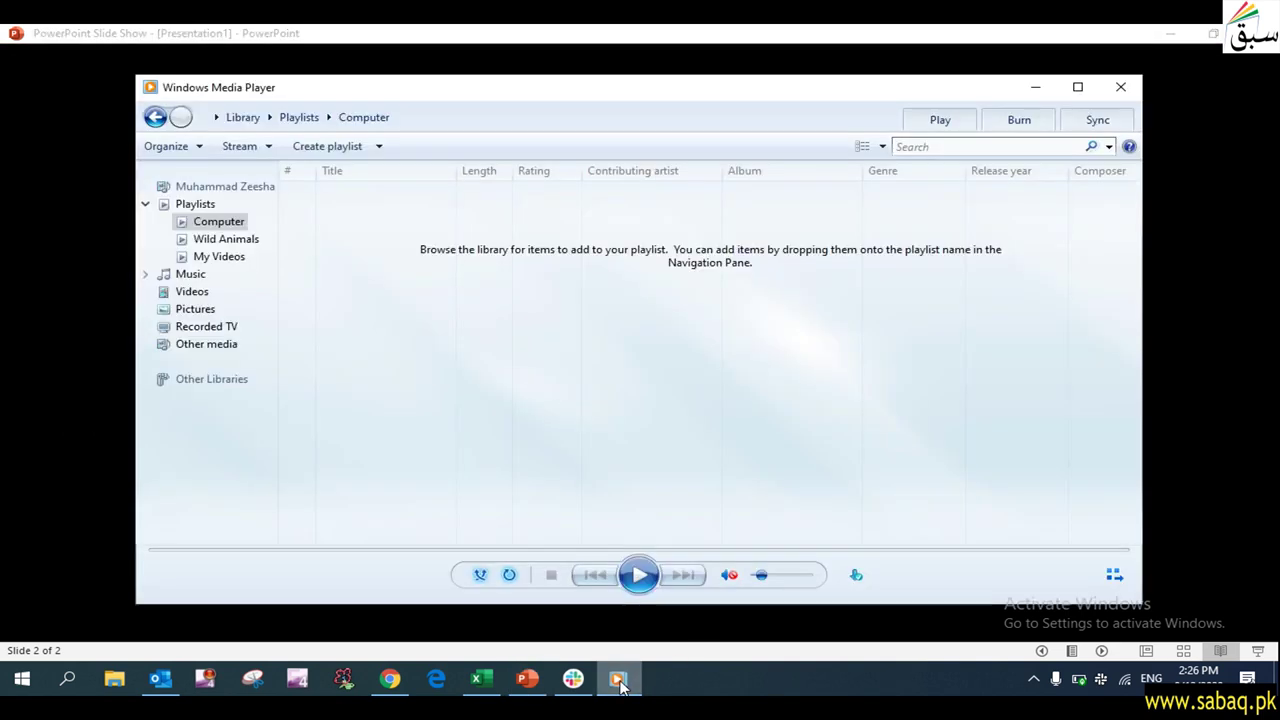
{"action": "left_click", "coordinate": [114, 383]}
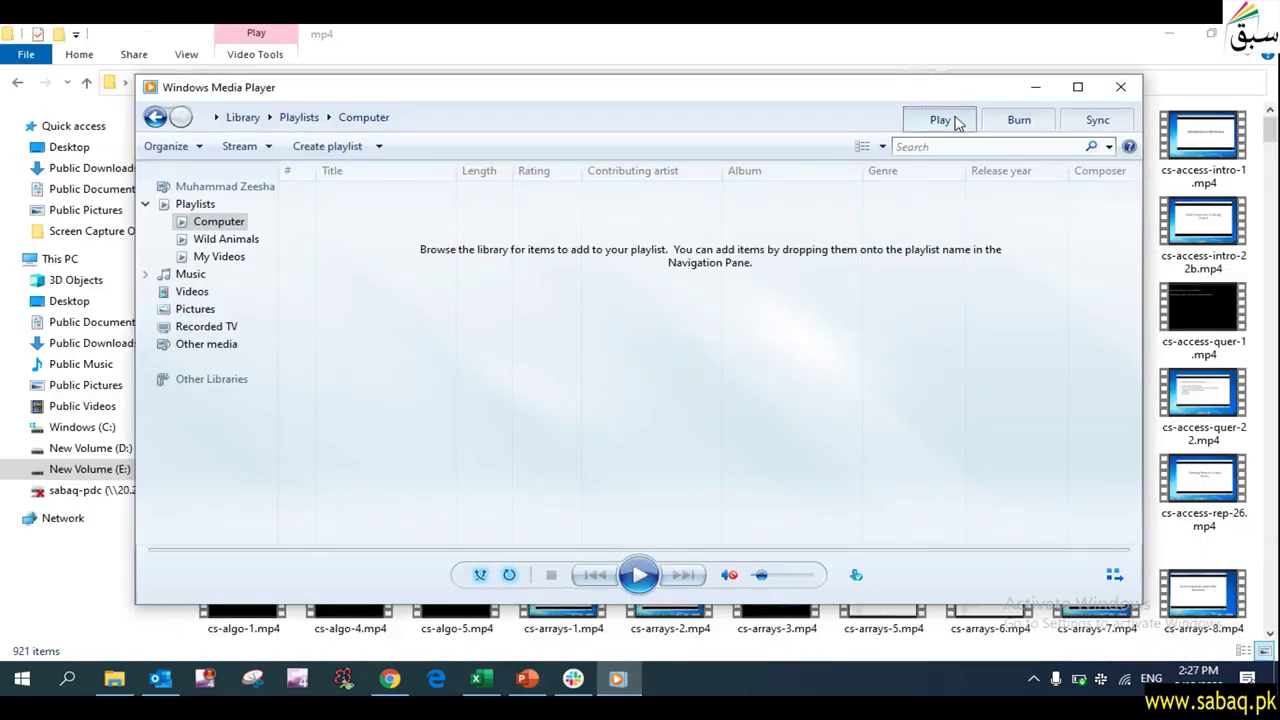
Step: Show the Computer play list beside the mp4 folder and add cs-access-ds-10, cs-access-forms-1, cs-access-forms-3, cs-access-forms-6 and cs-access-forms-10 to it
{"action": "left_click", "coordinate": [940, 120]}
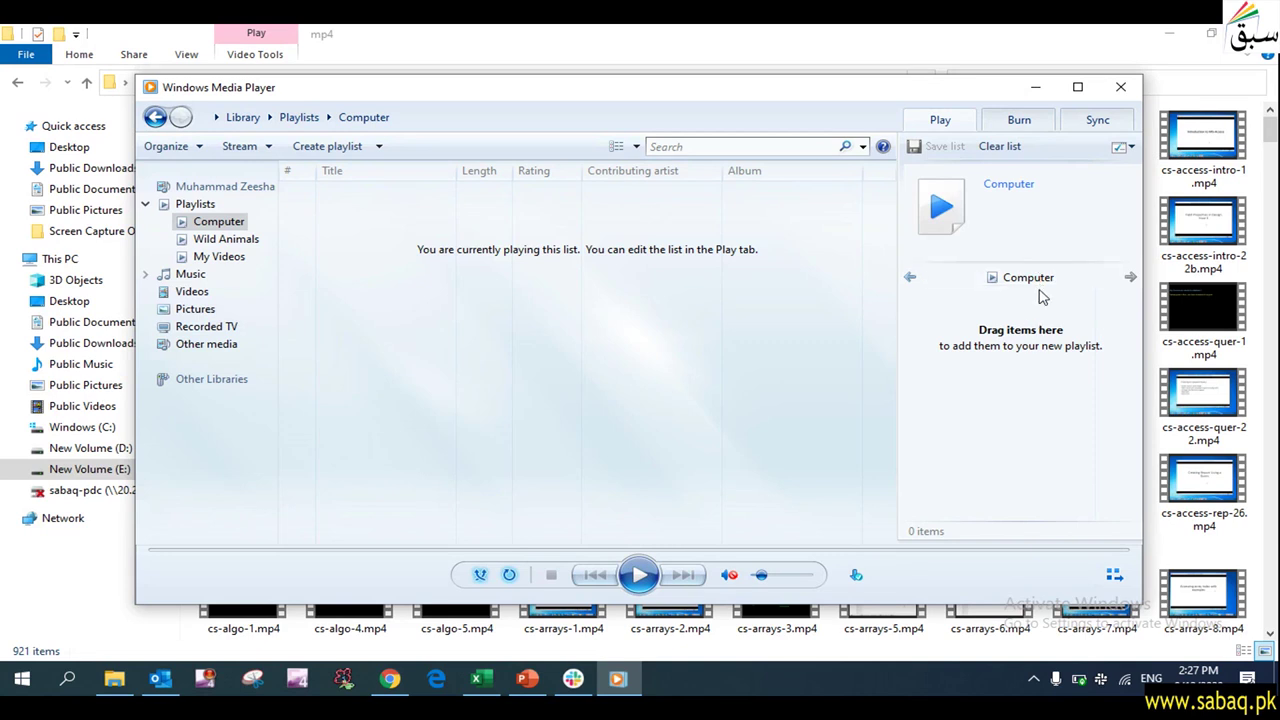
{"action": "left_click_drag", "start_coordinate": [913, 98], "coordinate": [976, 199]}
{"action": "left_click_drag", "start_coordinate": [242, 135], "coordinate": [1066, 409]}
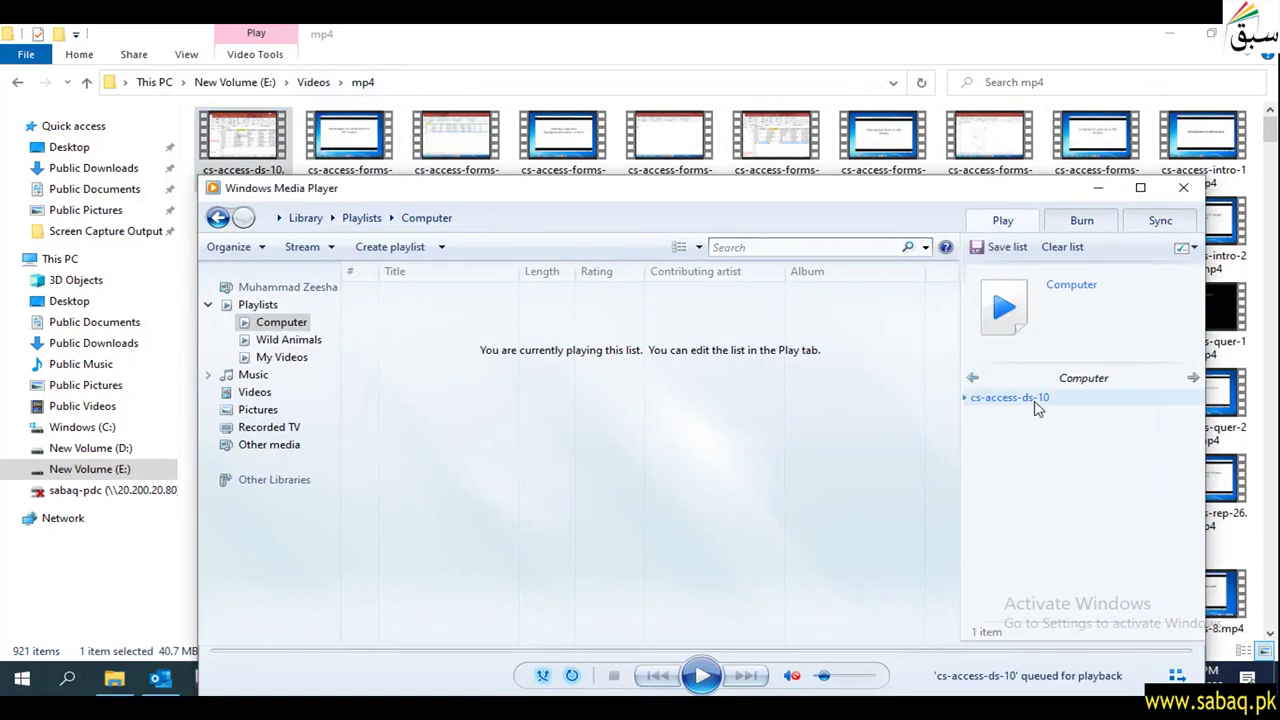
{"action": "left_click_drag", "start_coordinate": [335, 135], "coordinate": [1000, 418]}
{"action": "left_click_drag", "start_coordinate": [458, 138], "coordinate": [1041, 441]}
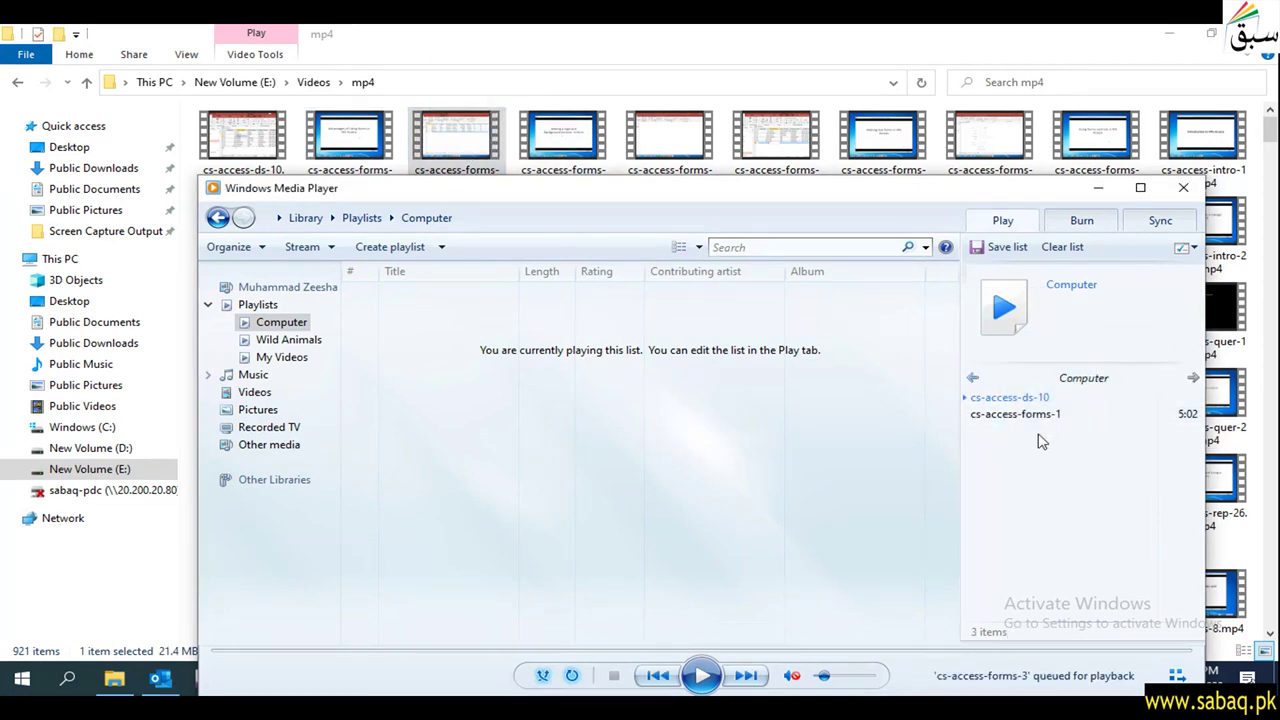
{"action": "left_click_drag", "start_coordinate": [562, 135], "coordinate": [967, 407]}
{"action": "left_click_drag", "start_coordinate": [776, 135], "coordinate": [1030, 470]}
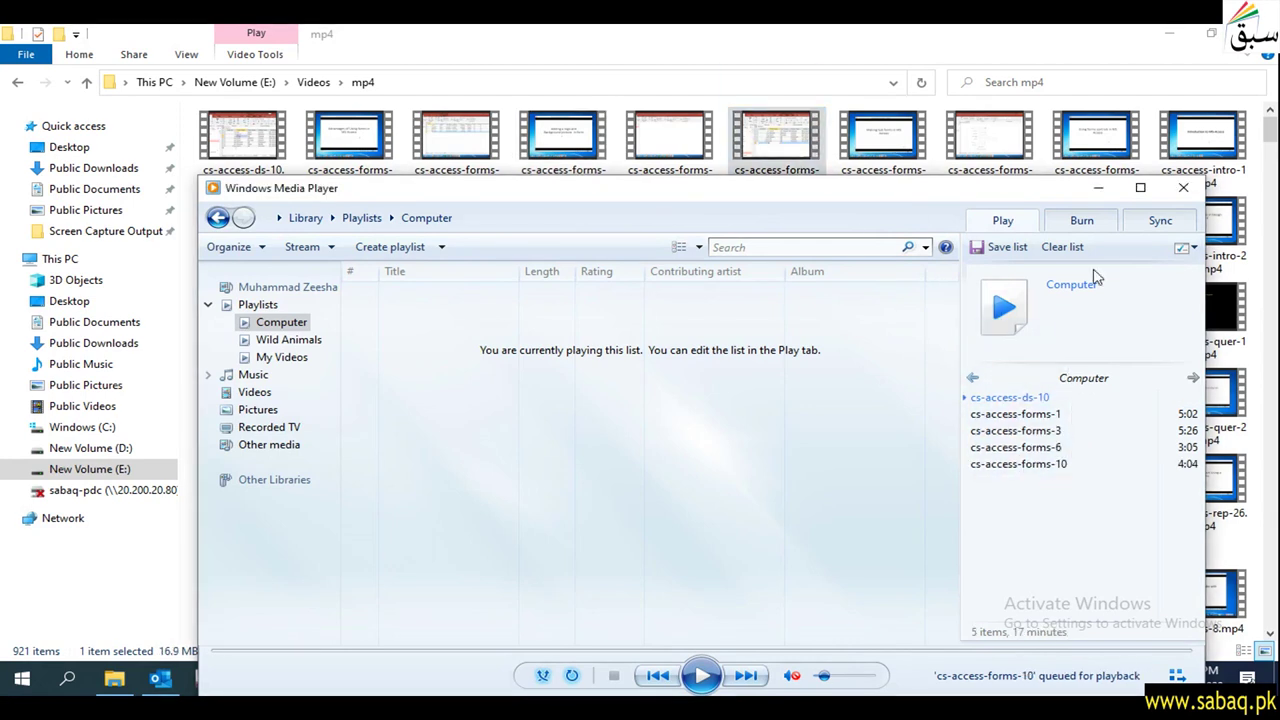
Step: Maximize the media player and play cs-access-forms-1 from the Computer playlist
{"action": "left_click", "coordinate": [1140, 187]}
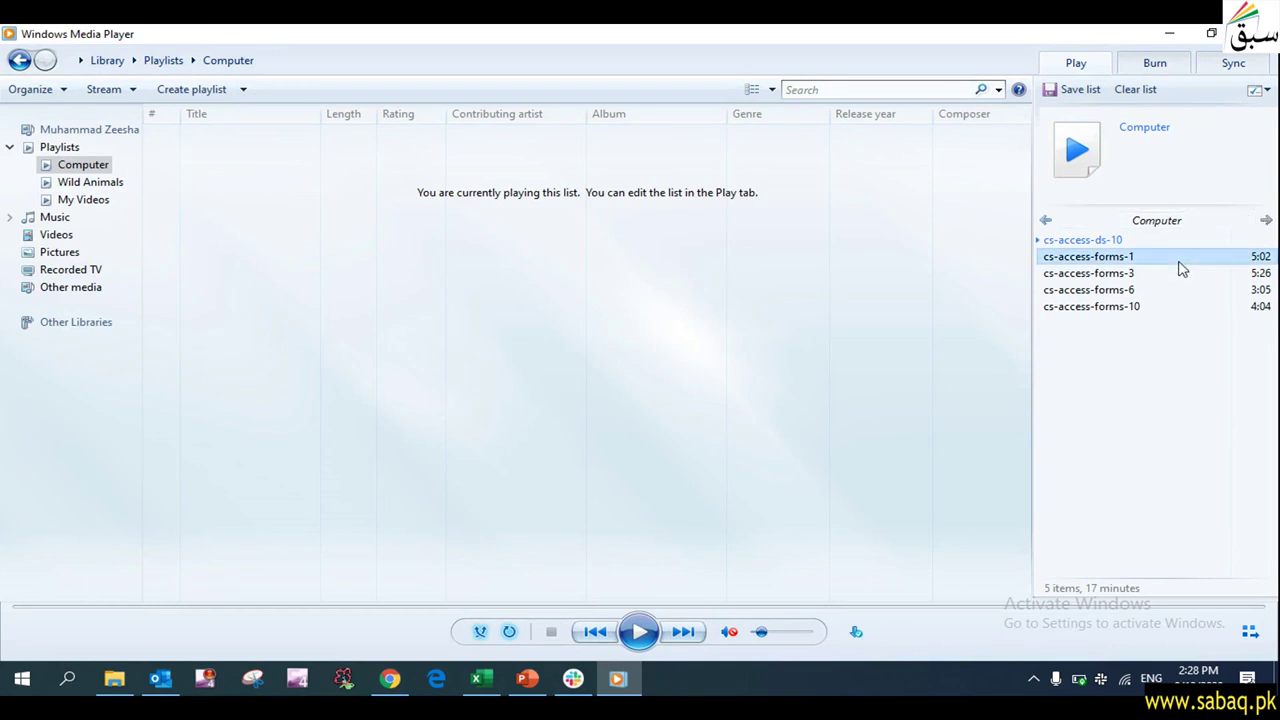
{"action": "right_click", "coordinate": [1126, 261]}
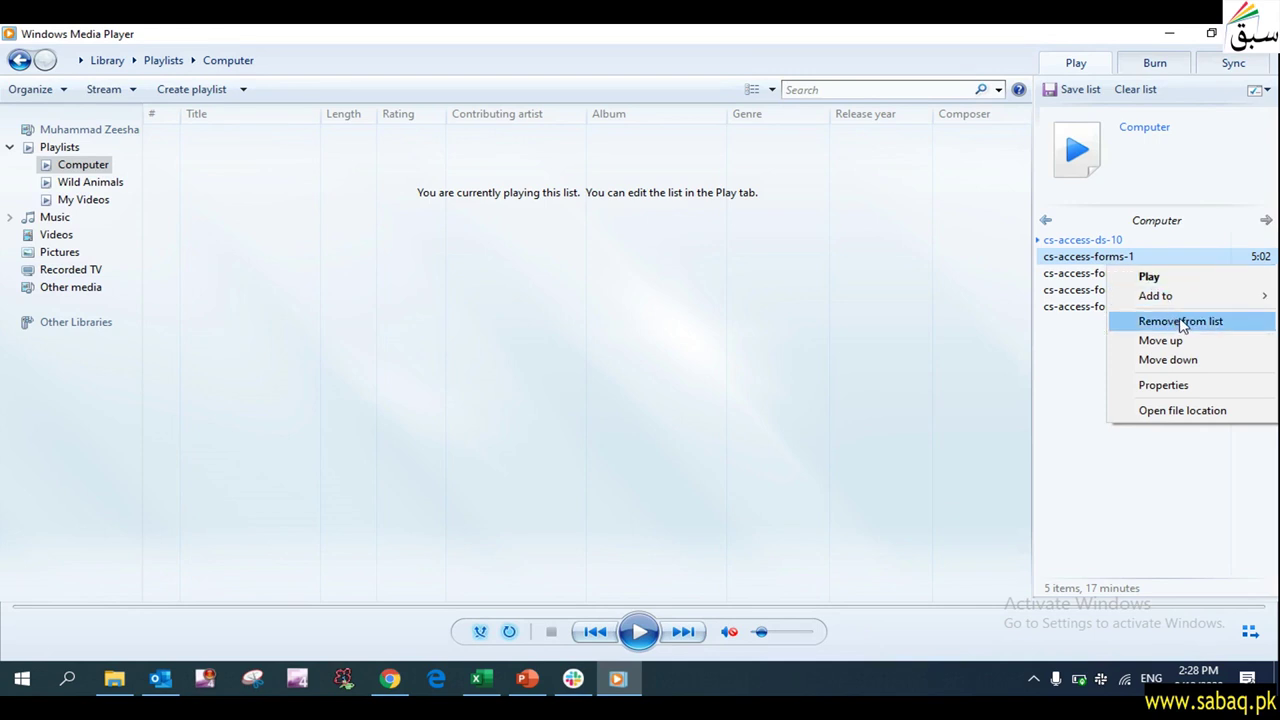
{"action": "left_click", "coordinate": [1175, 280]}
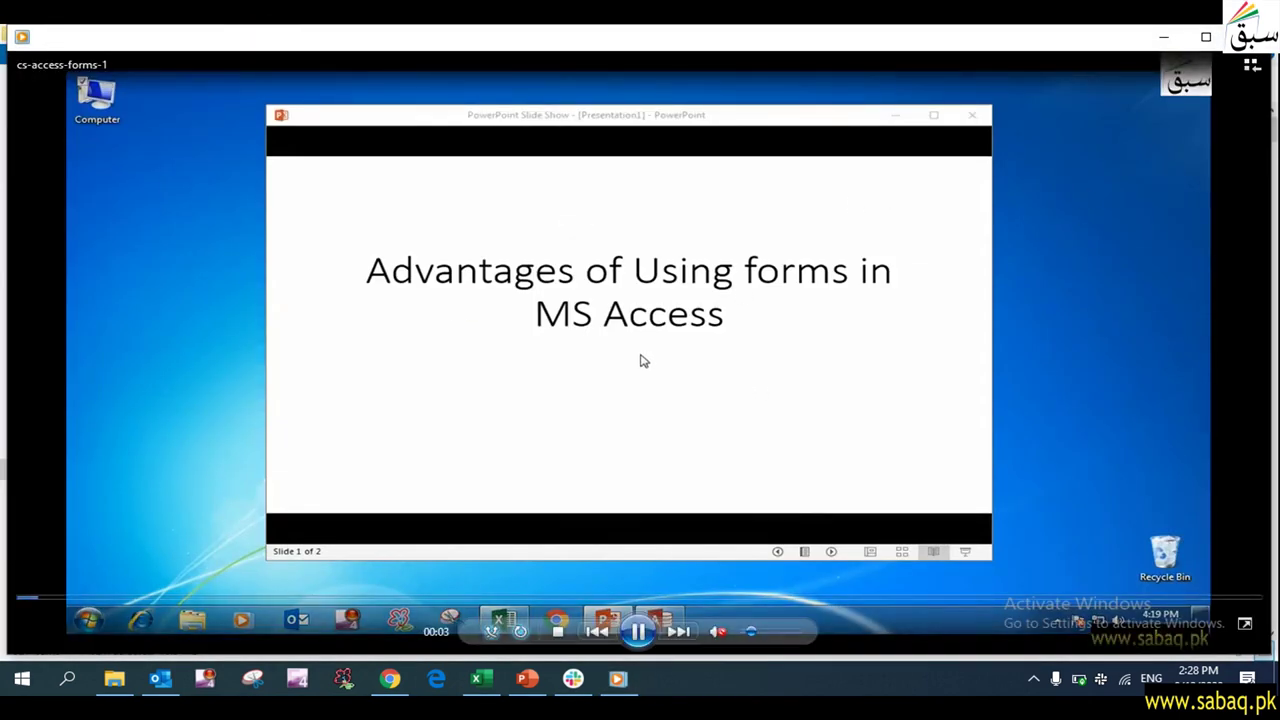
Step: Return to the library, play cs-access-ds-10 from the Computer playlist and skip forward through the videos to cs-access-forms-10
{"action": "left_click", "coordinate": [1252, 66]}
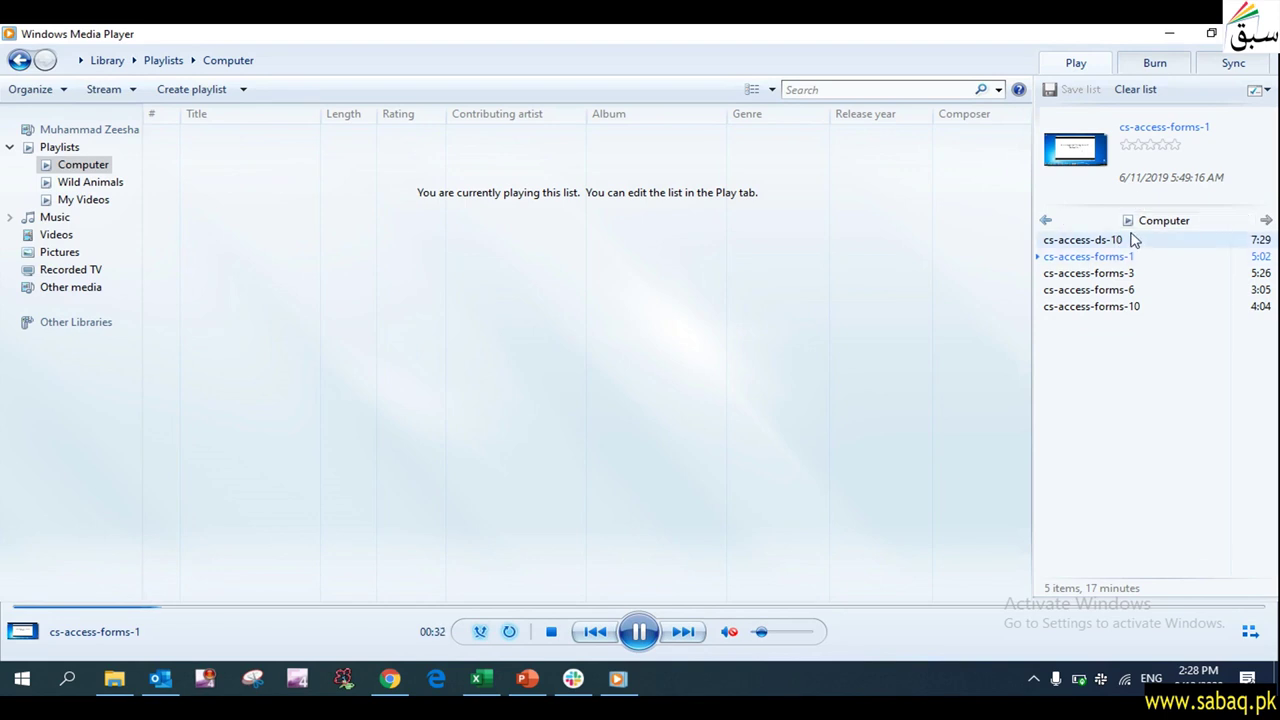
{"action": "left_click", "coordinate": [1135, 242]}
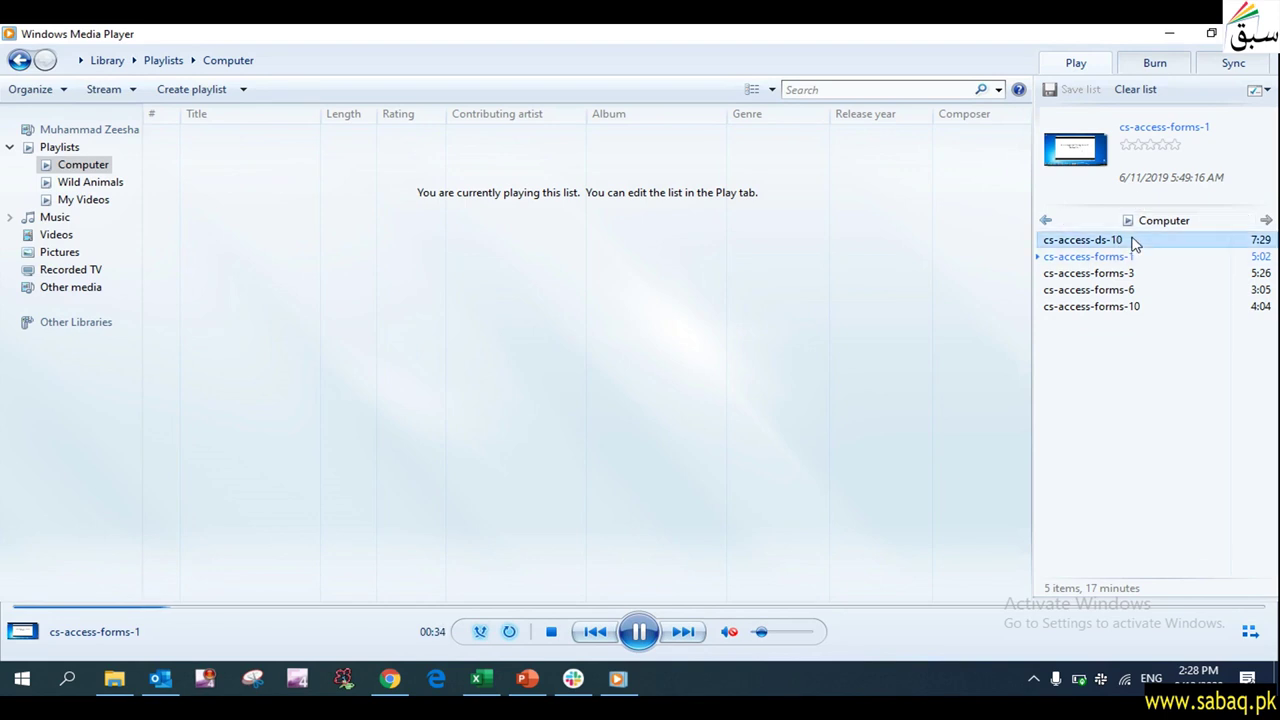
{"action": "double_click", "coordinate": [1135, 242]}
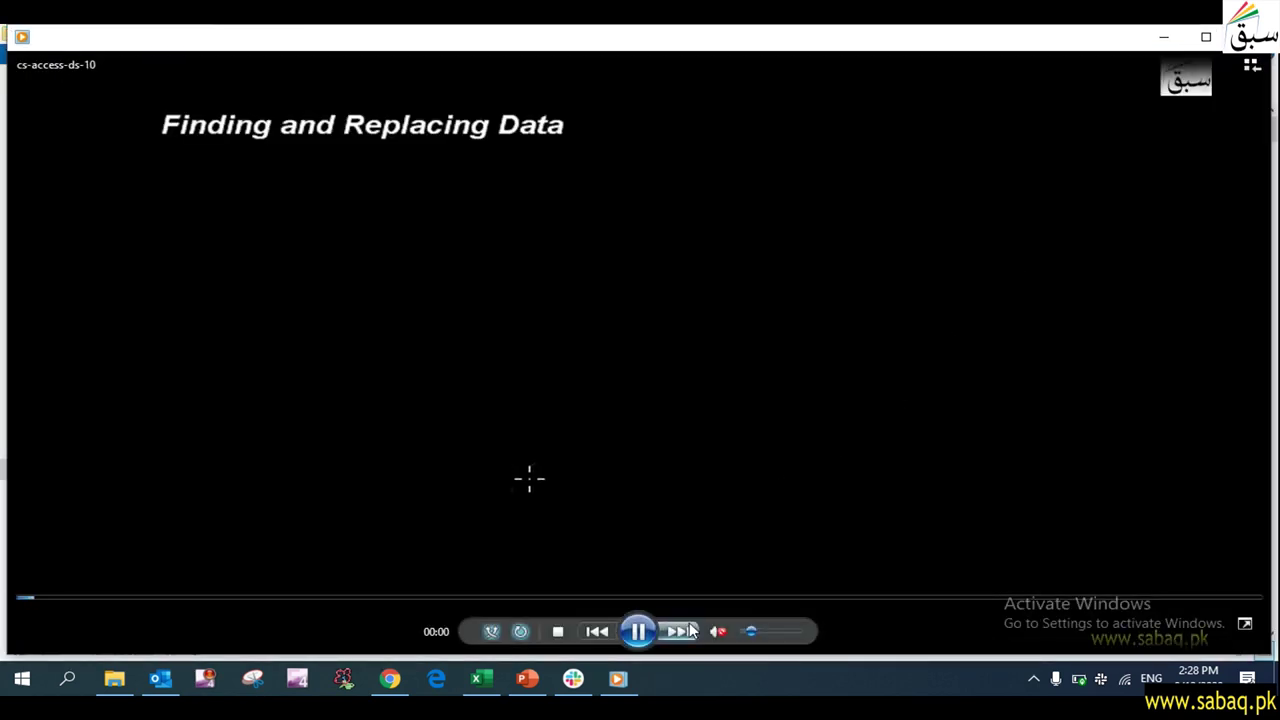
{"action": "left_click", "coordinate": [682, 630]}
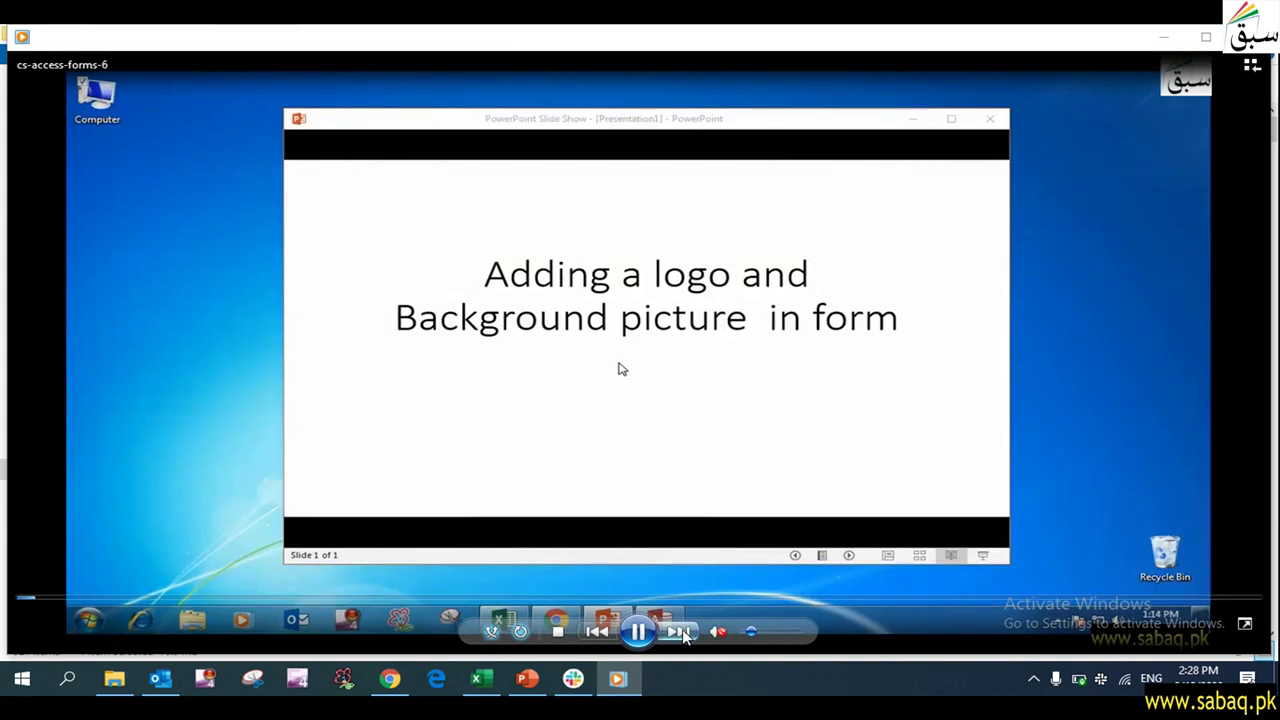
{"action": "left_click", "coordinate": [682, 632]}
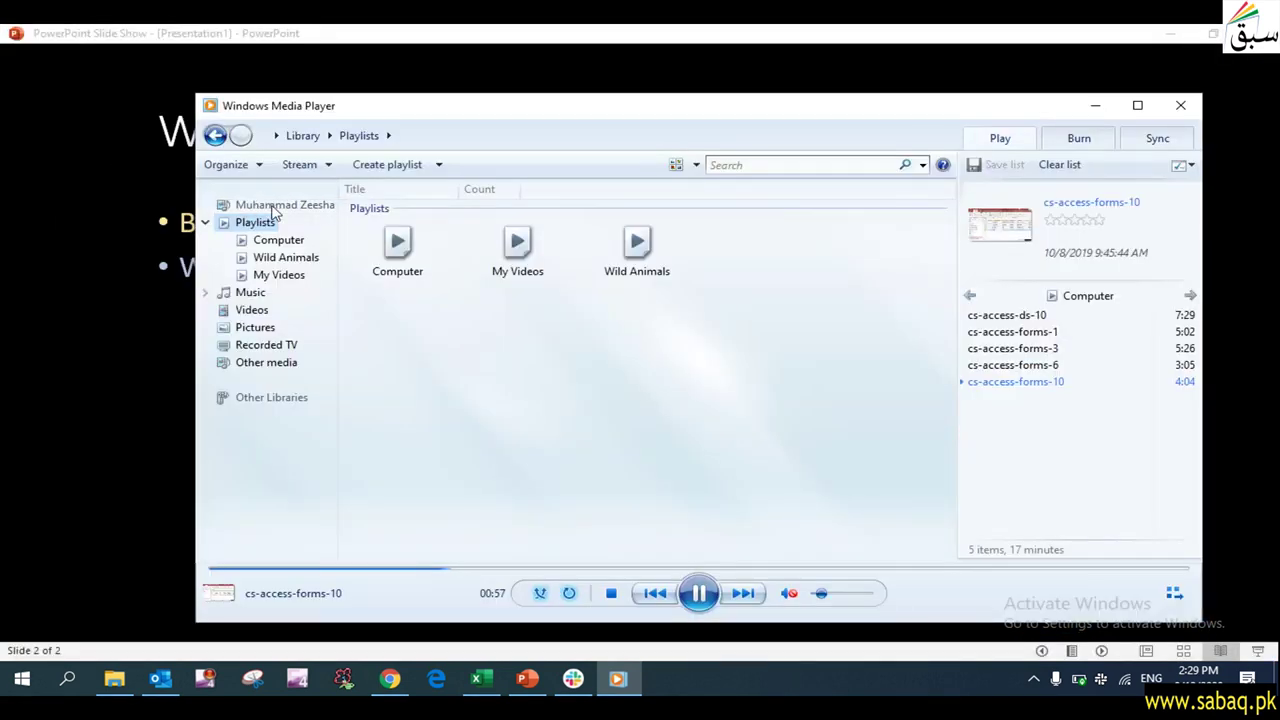
Step: Look through the player options, including plug-ins, privacy, security, network, performance, burn, devices and player settings, and close them unchanged
{"action": "left_click", "coordinate": [257, 166]}
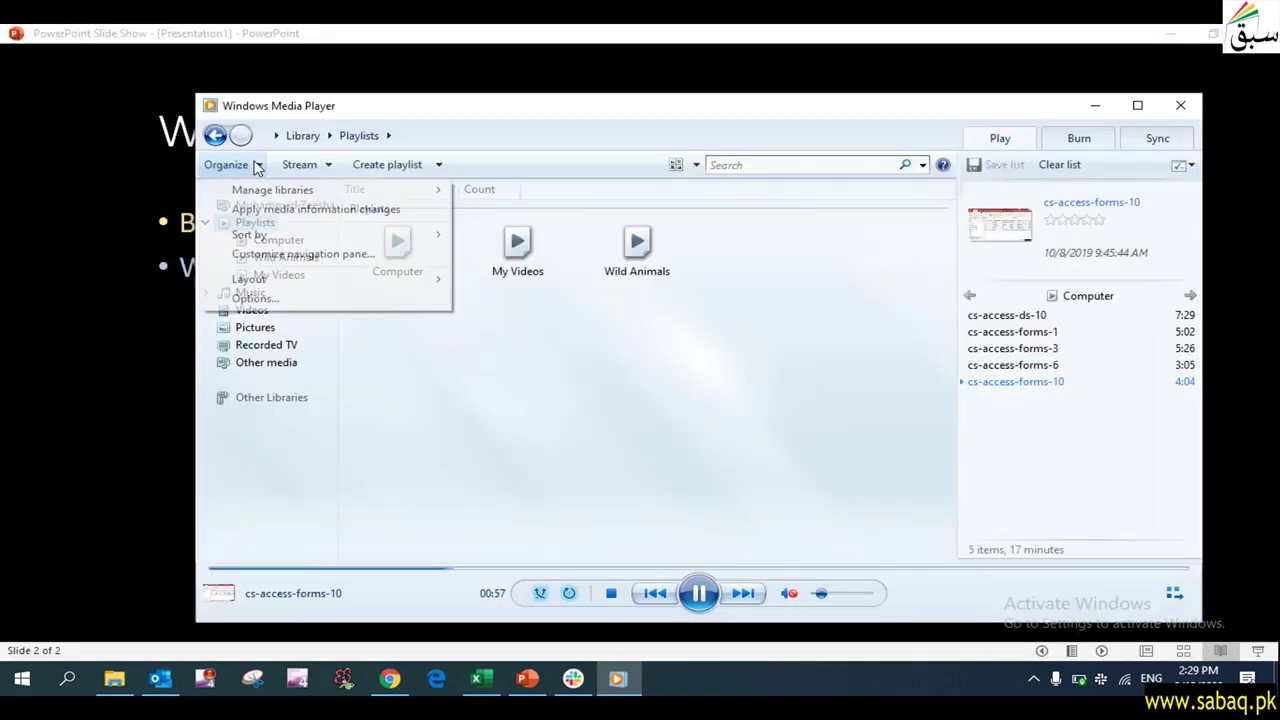
{"action": "left_click", "coordinate": [274, 299]}
{"action": "left_click", "coordinate": [320, 165]}
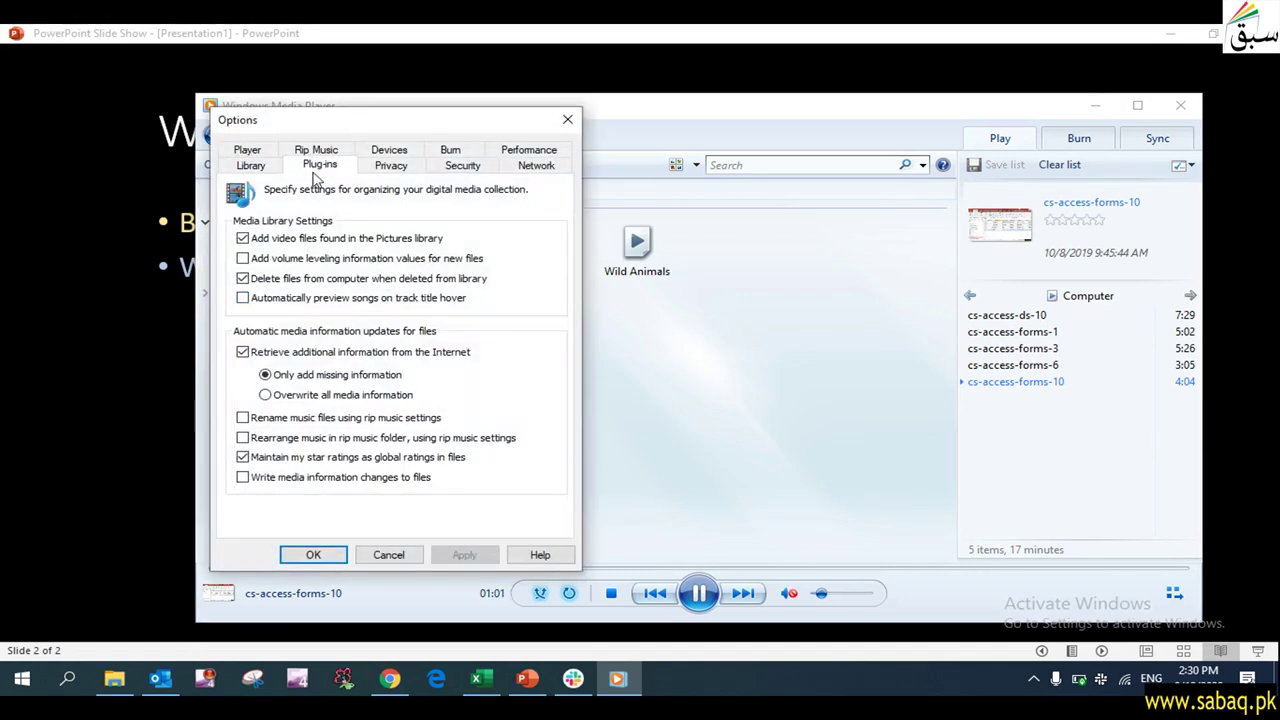
{"action": "left_click", "coordinate": [400, 166]}
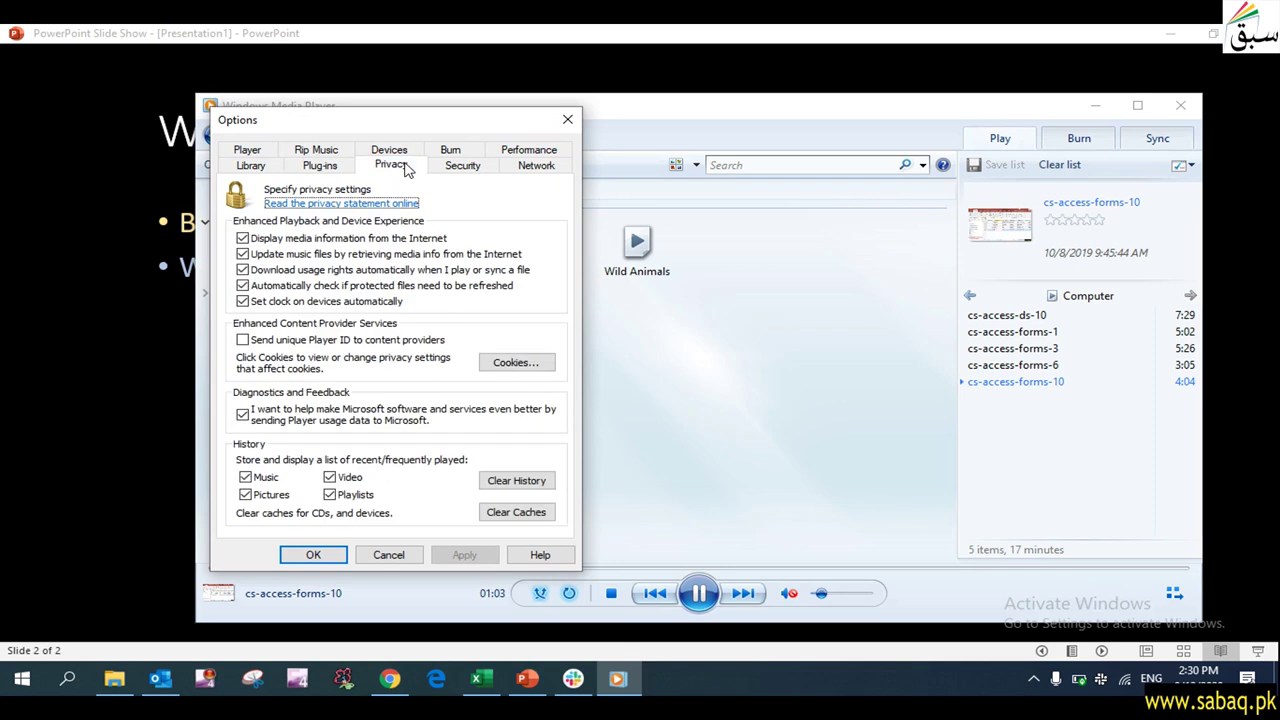
{"action": "left_click", "coordinate": [462, 166]}
{"action": "left_click", "coordinate": [533, 165]}
{"action": "left_click", "coordinate": [529, 150]}
{"action": "left_click", "coordinate": [462, 150]}
{"action": "left_click", "coordinate": [389, 150]}
{"action": "left_click", "coordinate": [250, 165]}
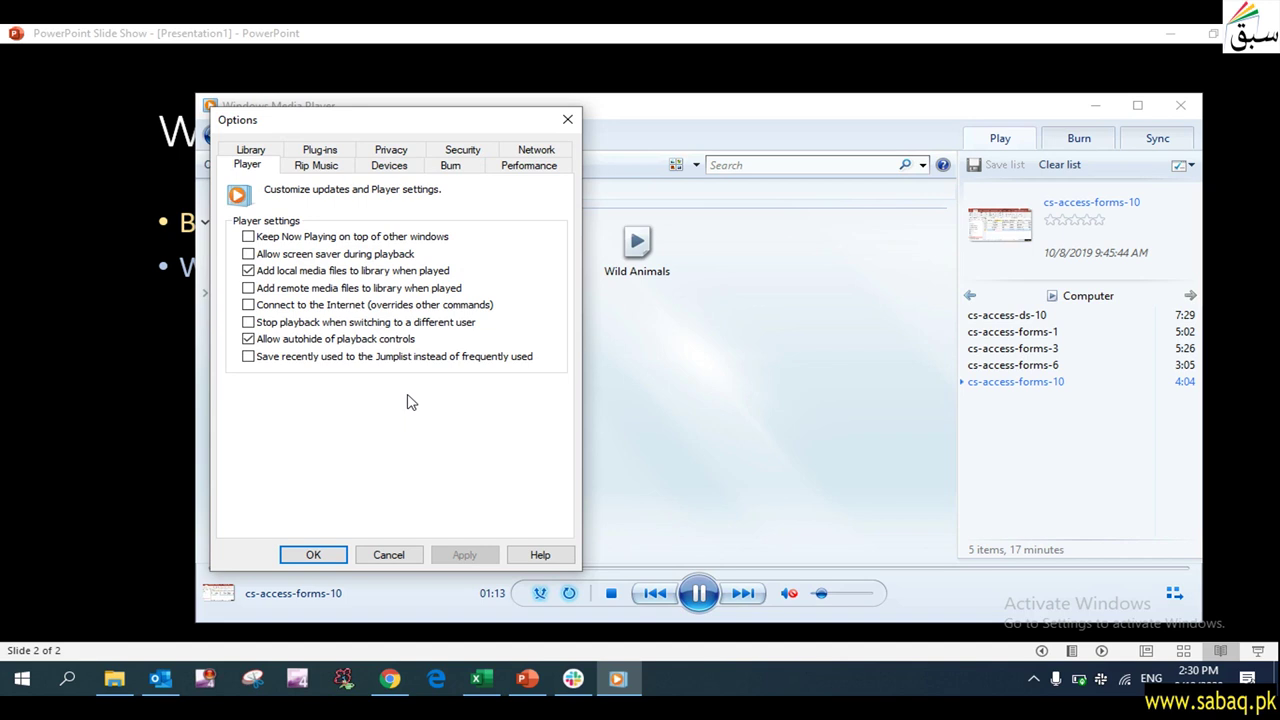
{"action": "left_click", "coordinate": [313, 555]}
Step: Look at the manageable libraries and collapse the Playlists branch in the navigation pane
{"action": "left_click", "coordinate": [252, 170]}
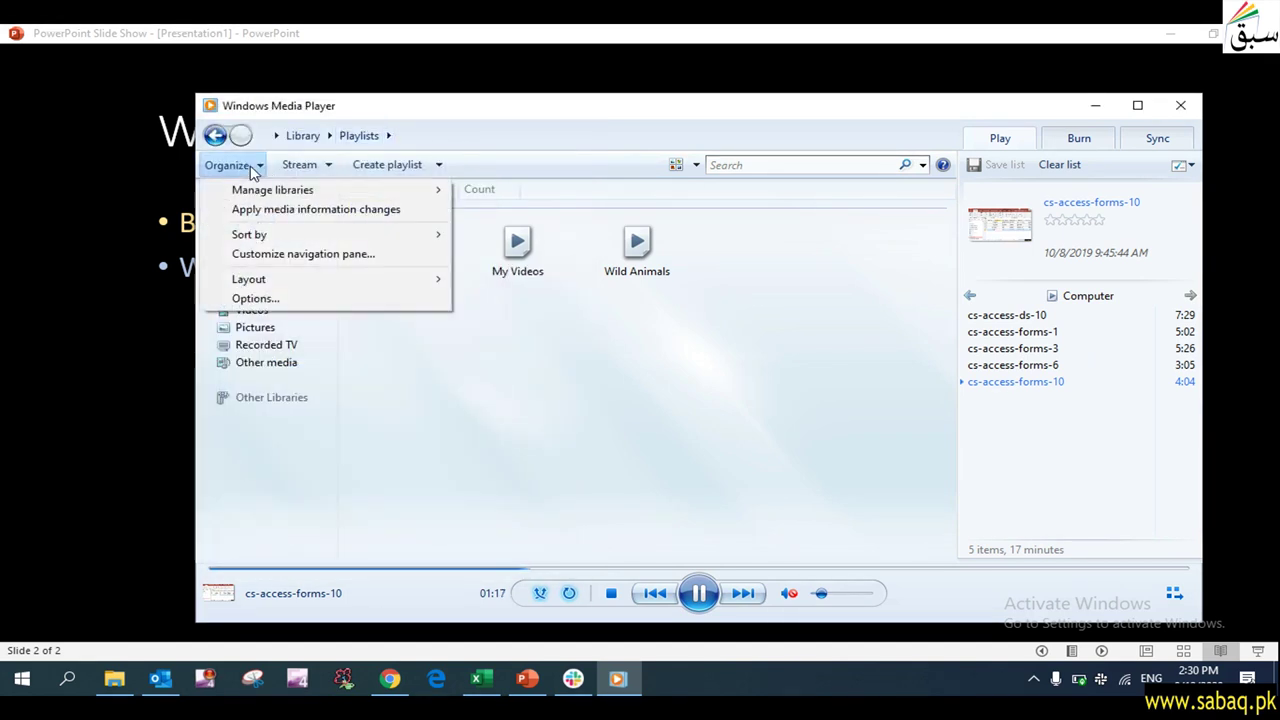
{"action": "mouse_move", "coordinate": [269, 192]}
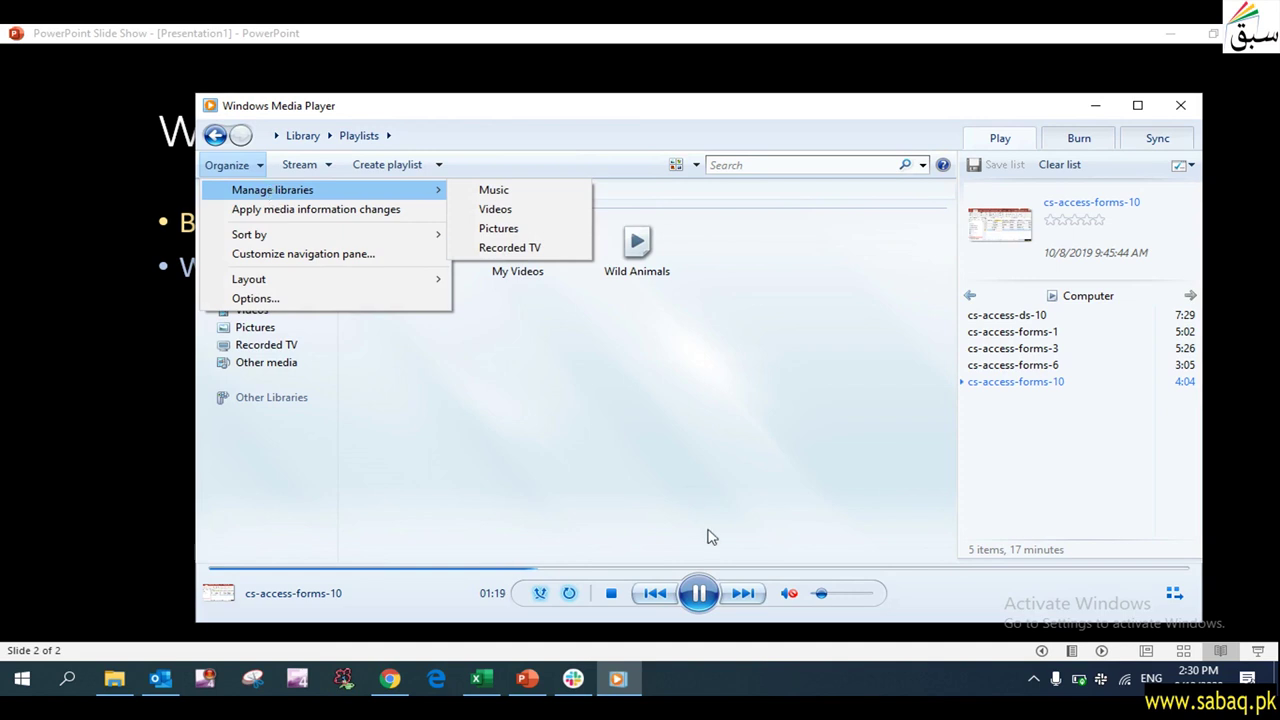
{"action": "key", "text": "Escape"}
{"action": "left_click", "coordinate": [210, 224]}
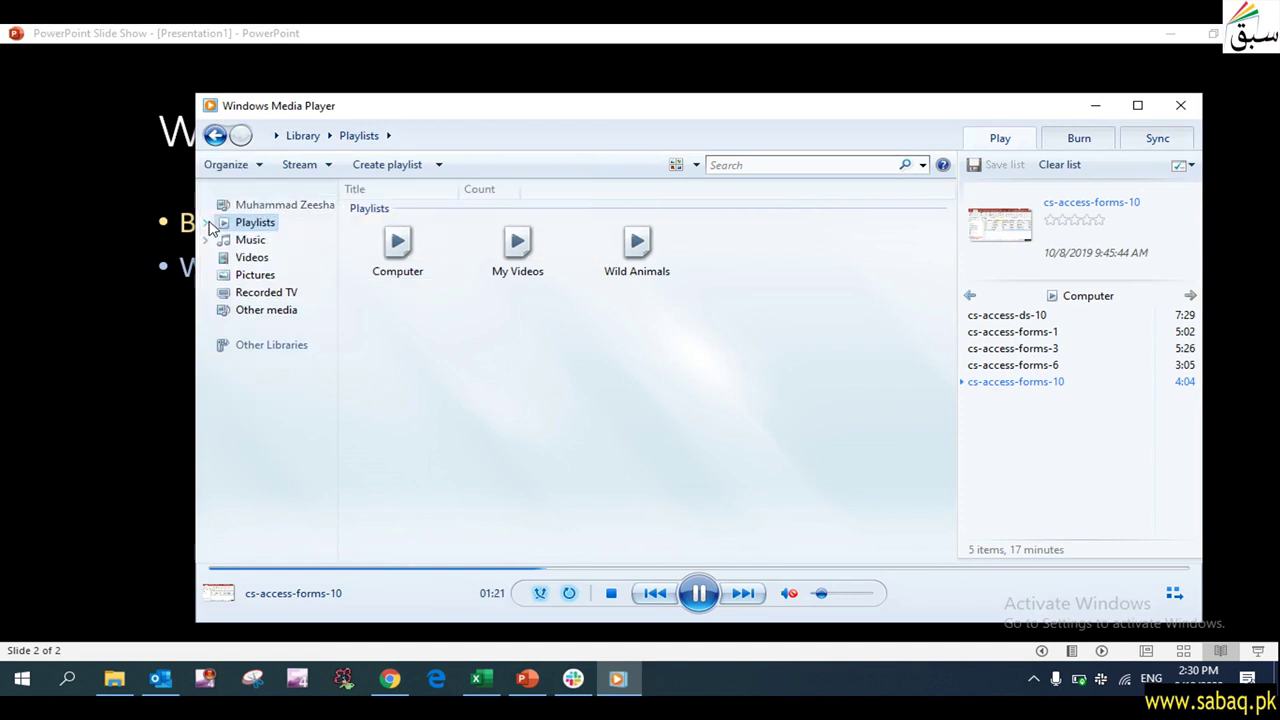
Step: Add the Videos folder on the E: drive to the Videos library locations and accept the change
{"action": "left_click", "coordinate": [251, 164]}
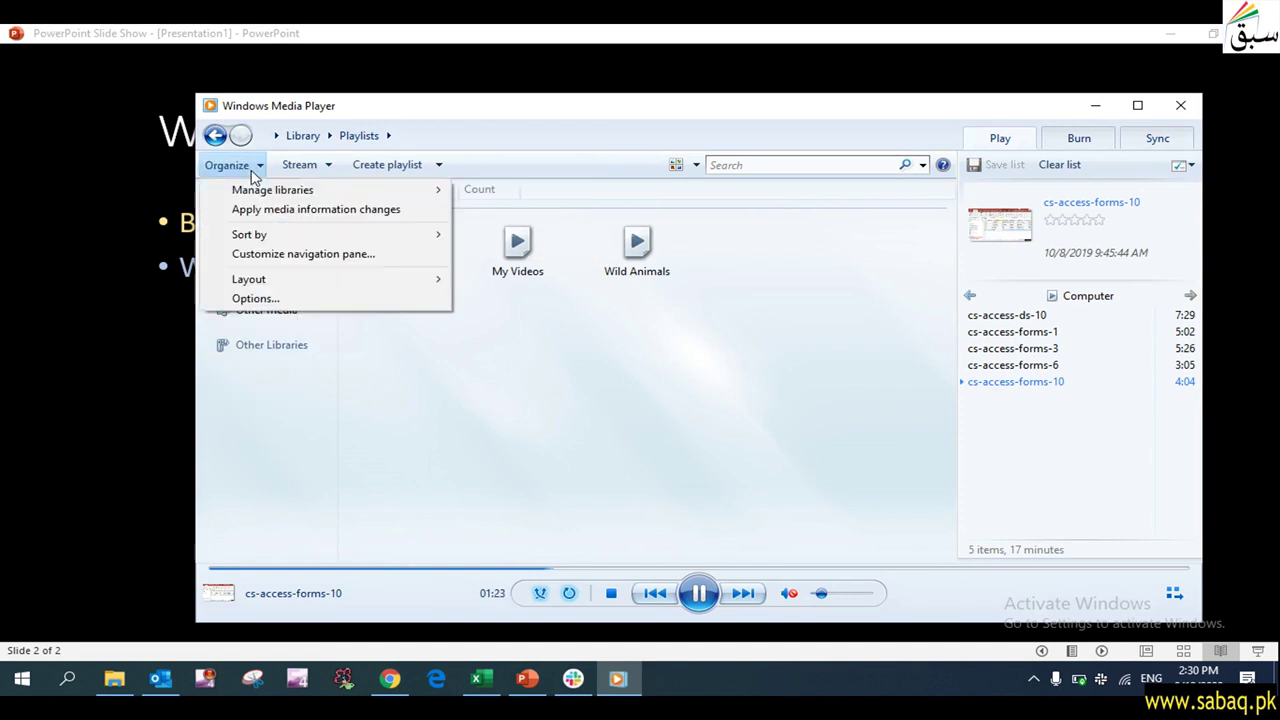
{"action": "mouse_move", "coordinate": [274, 197]}
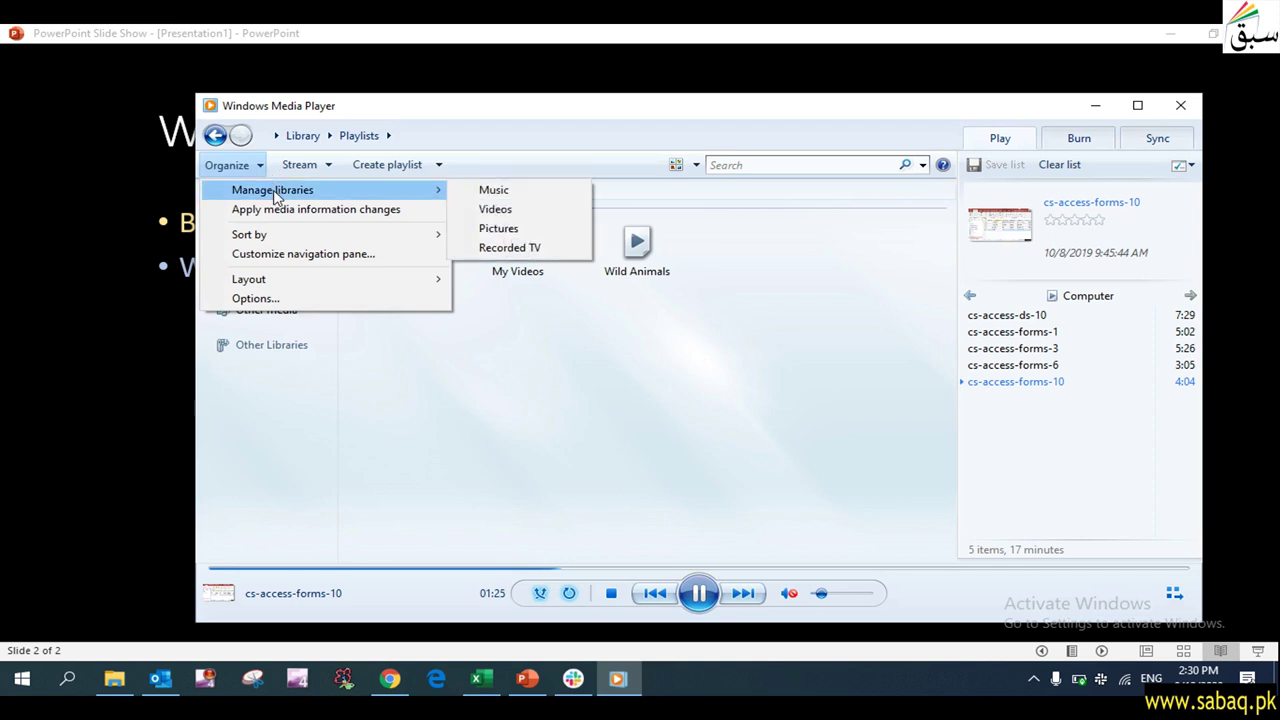
{"action": "left_click", "coordinate": [537, 208]}
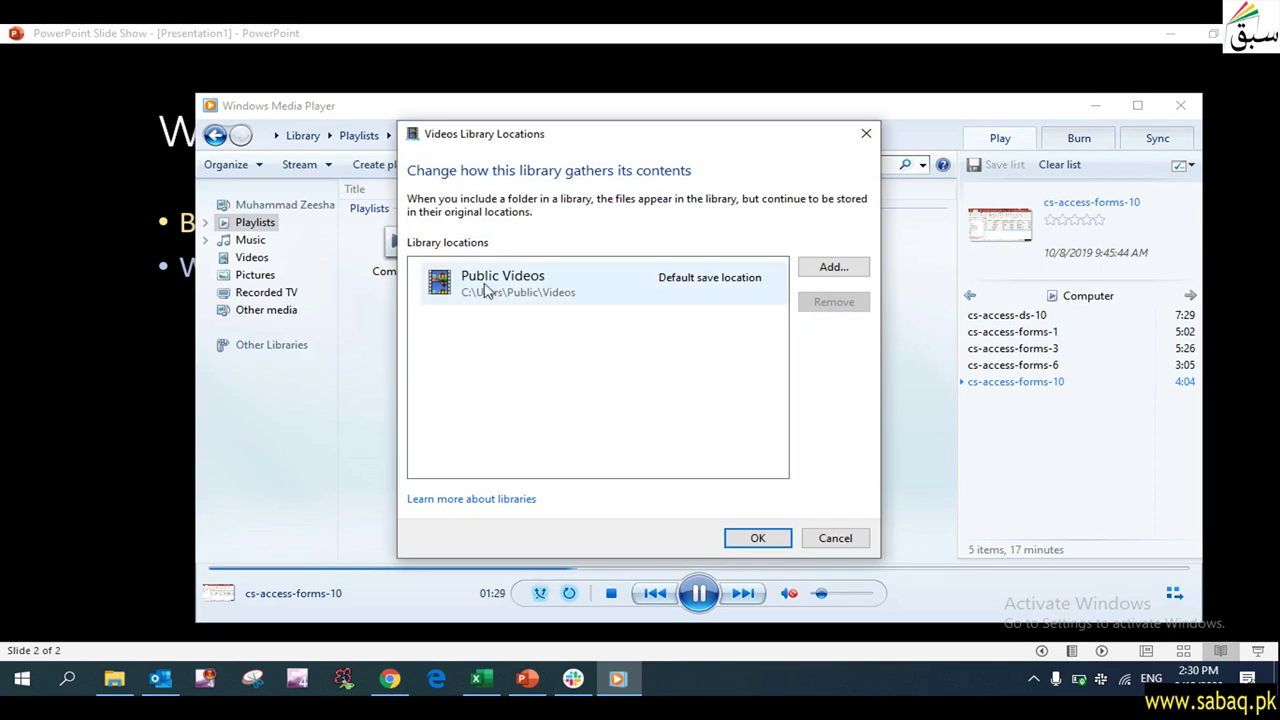
{"action": "left_click", "coordinate": [834, 268]}
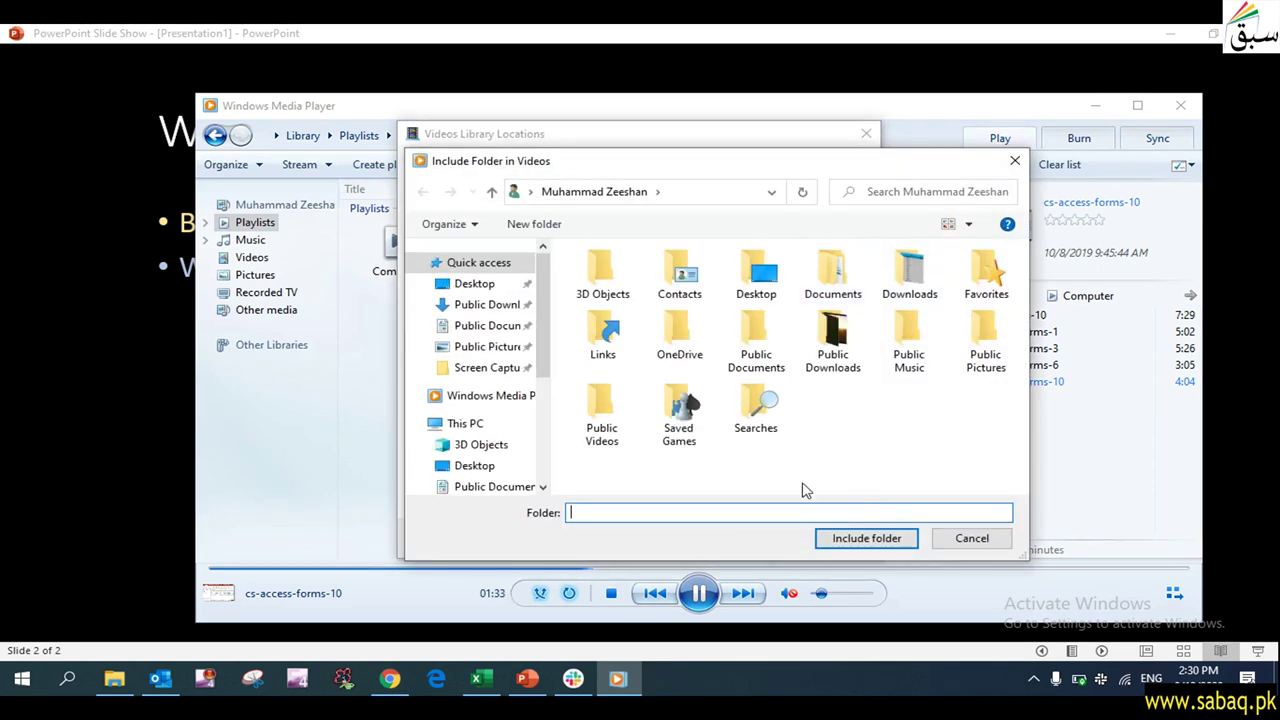
{"action": "left_click_drag", "start_coordinate": [543, 363], "coordinate": [540, 470]}
{"action": "left_click", "coordinate": [495, 438]}
{"action": "left_click", "coordinate": [640, 318]}
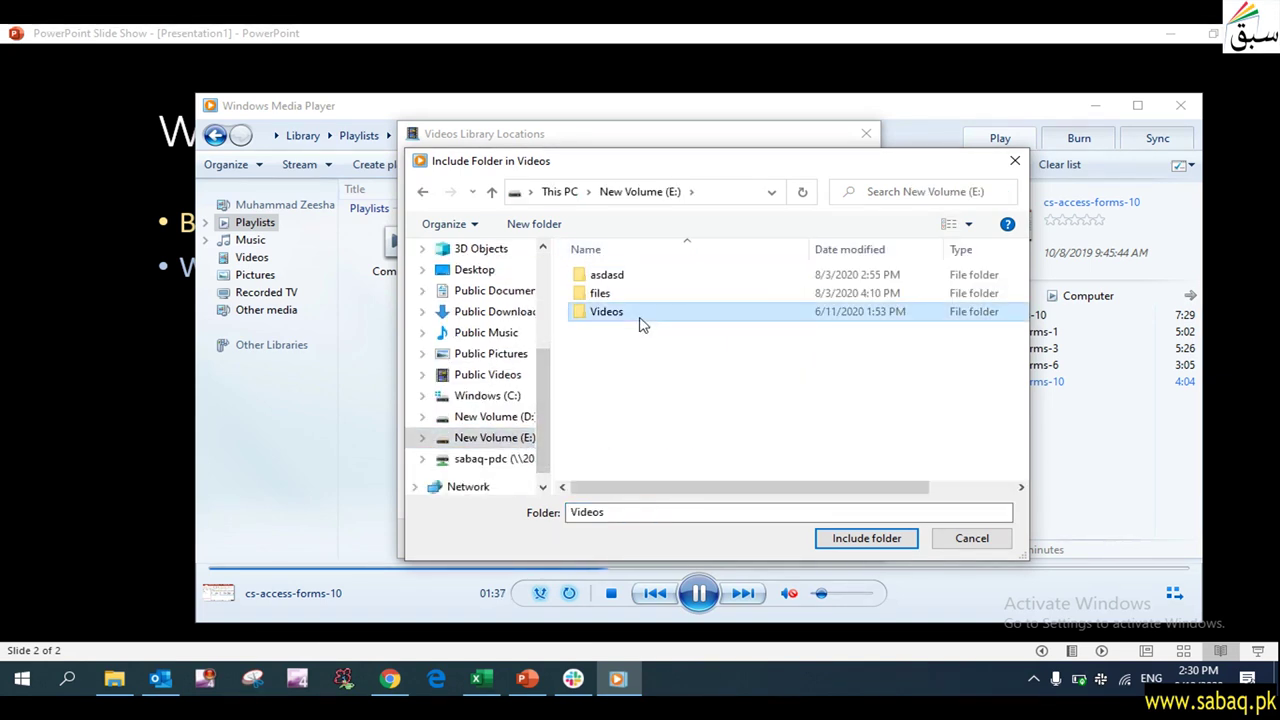
{"action": "left_click", "coordinate": [888, 541]}
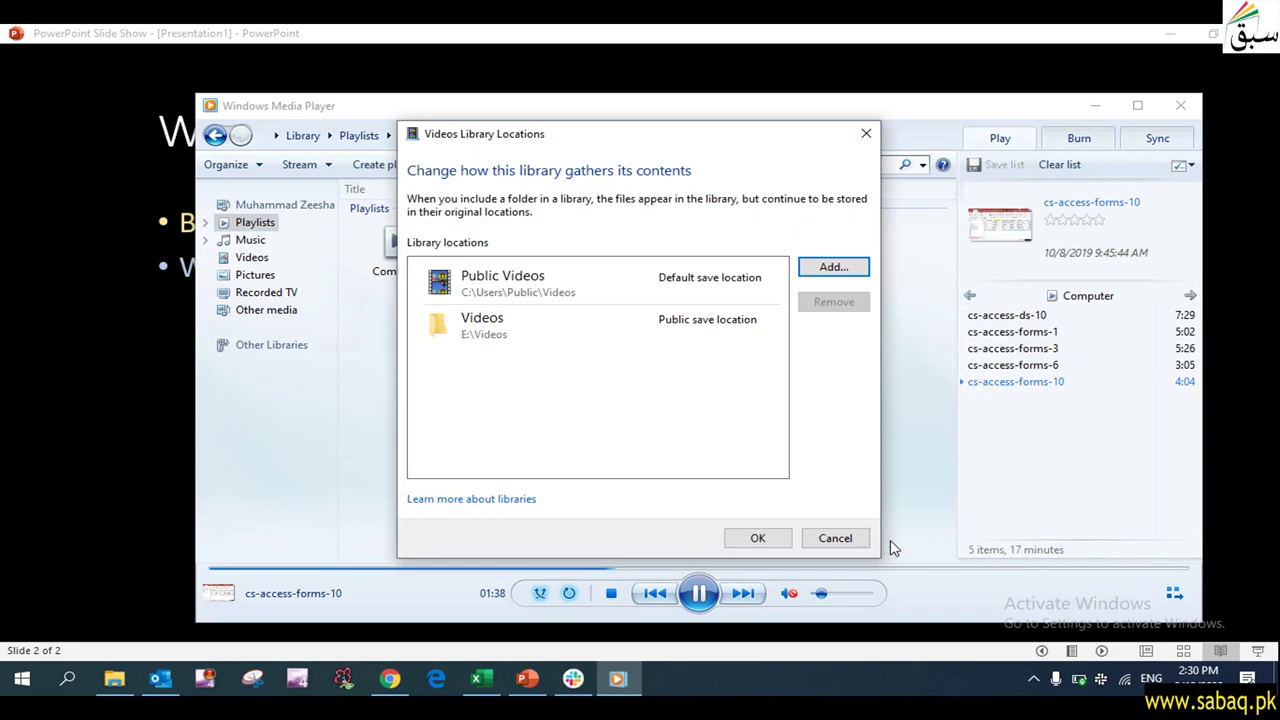
{"action": "left_click", "coordinate": [508, 332]}
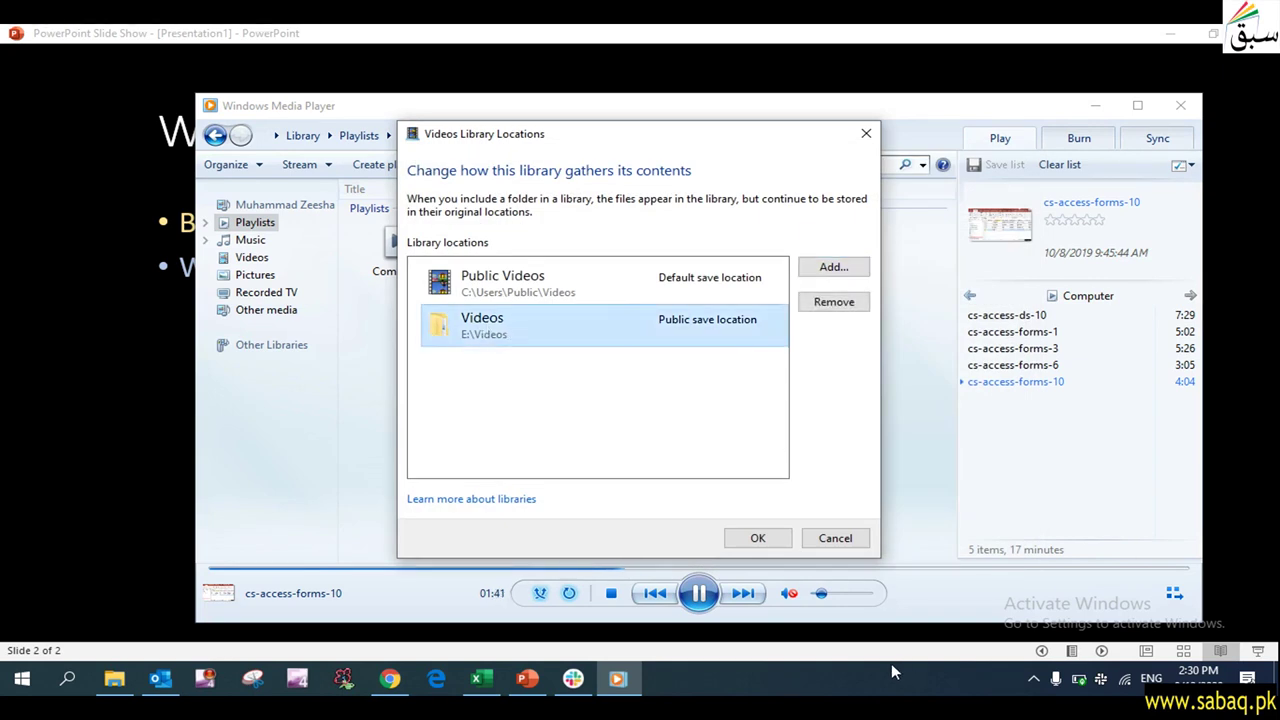
{"action": "left_click", "coordinate": [755, 536]}
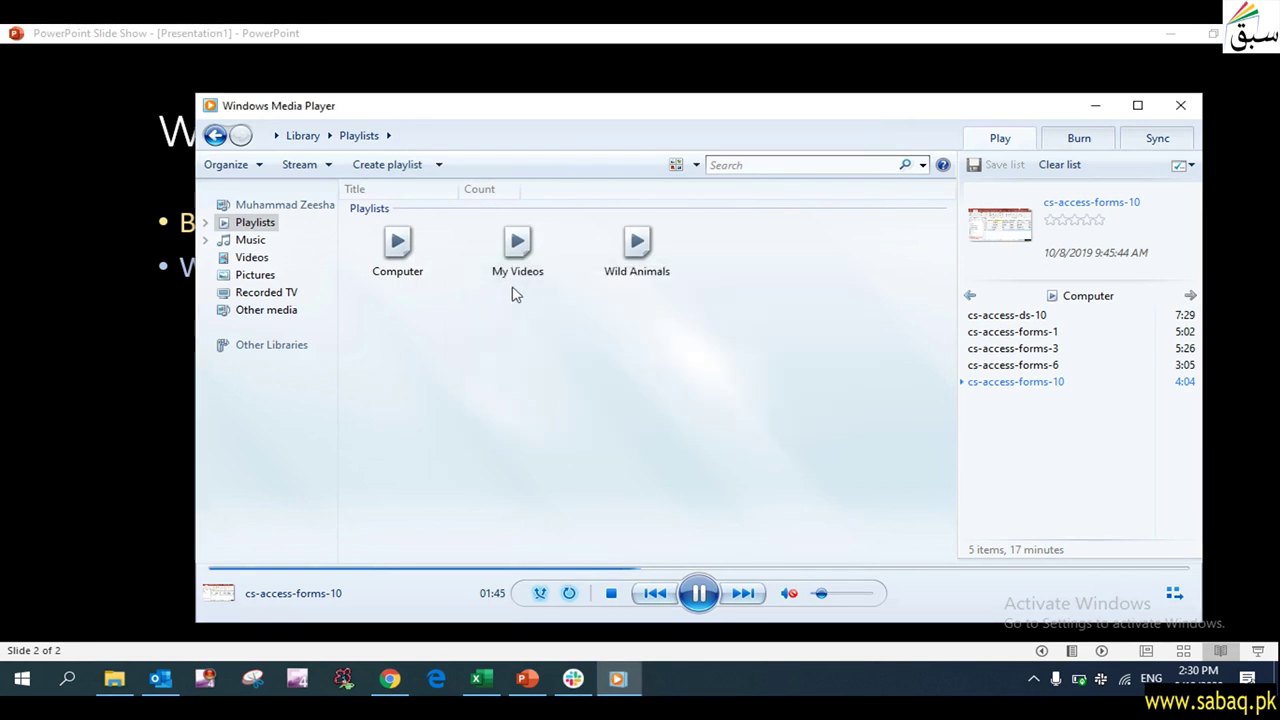
{"action": "left_click", "coordinate": [515, 243]}
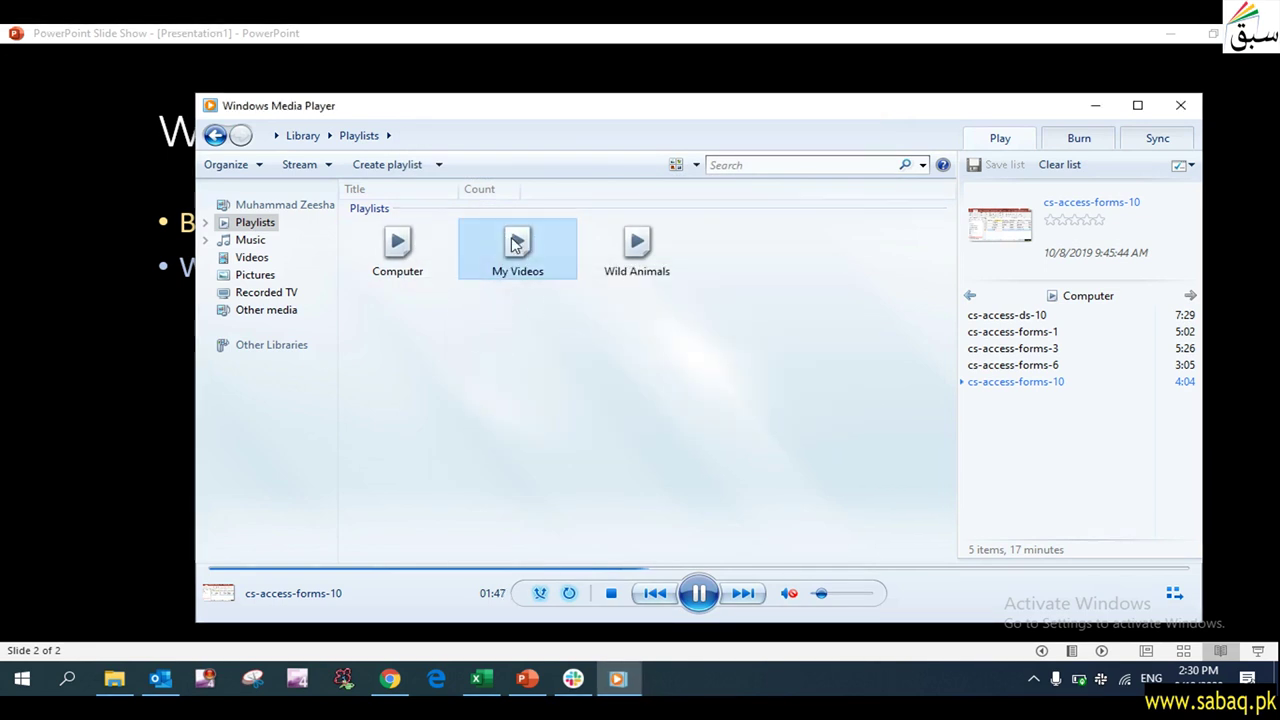
{"action": "left_click", "coordinate": [560, 326]}
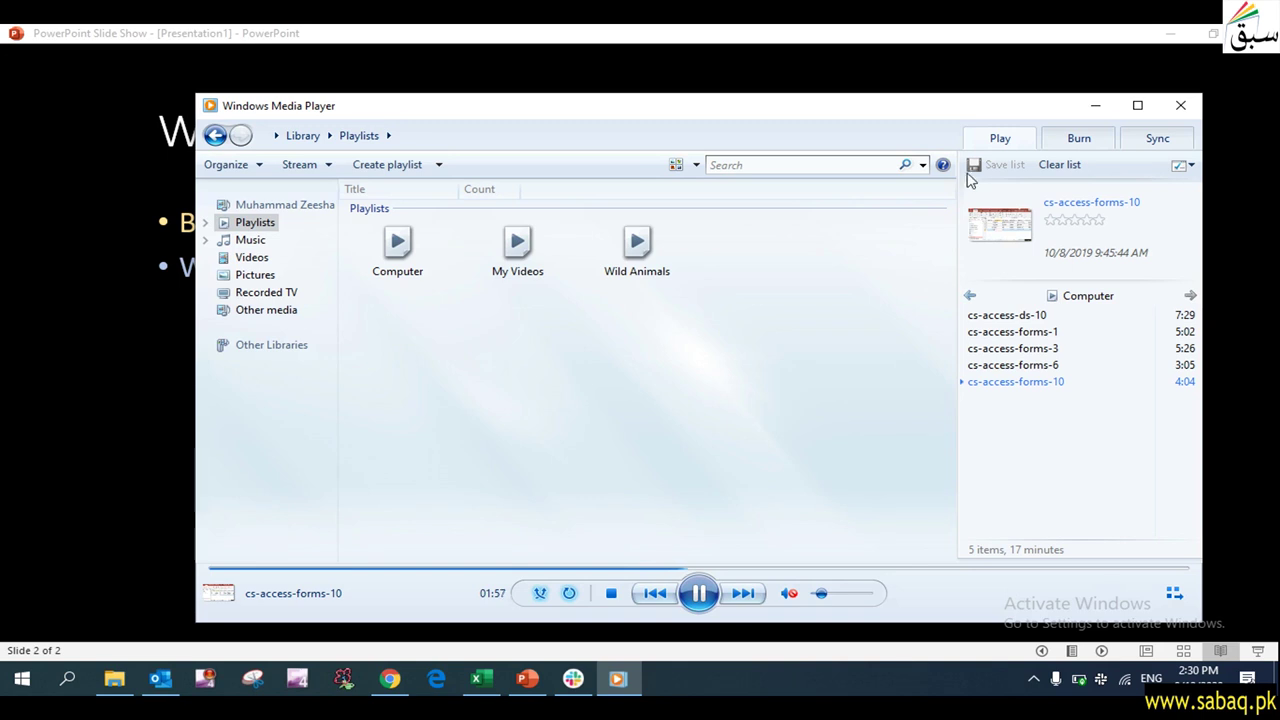
Step: Switch to the PowerPoint slide show, reveal the Burn CD bullet and bring the media player back up
{"action": "left_click", "coordinate": [54, 290]}
{"action": "left_click", "coordinate": [539, 396]}
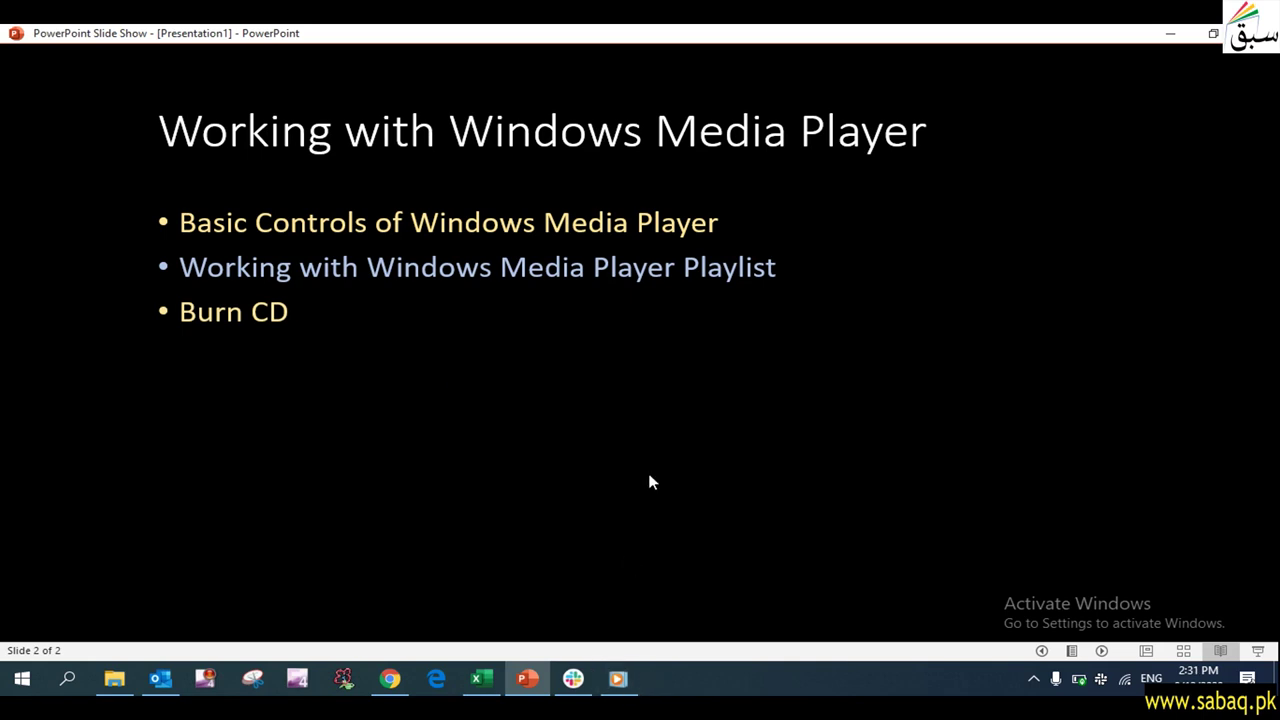
{"action": "left_click", "coordinate": [620, 680]}
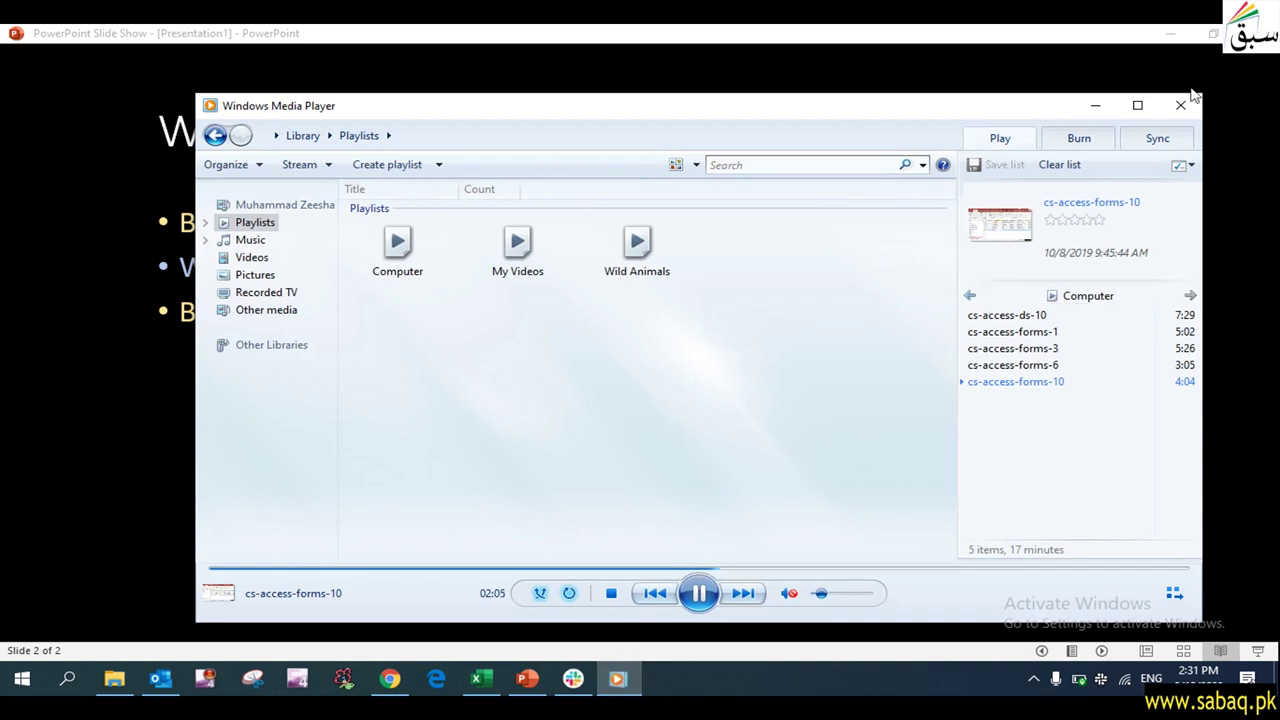
Step: Import the Computer playlist into the burn list and point out its videos
{"action": "left_click", "coordinate": [1089, 140]}
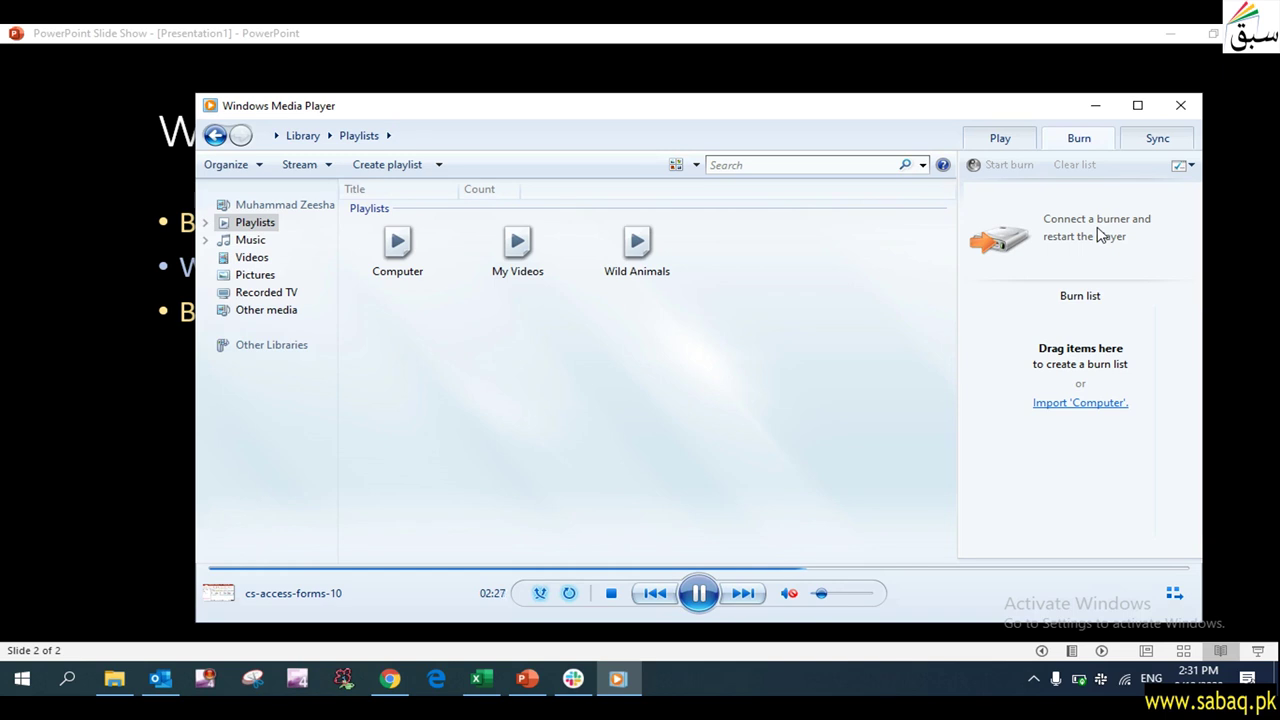
{"action": "left_click", "coordinate": [1088, 404]}
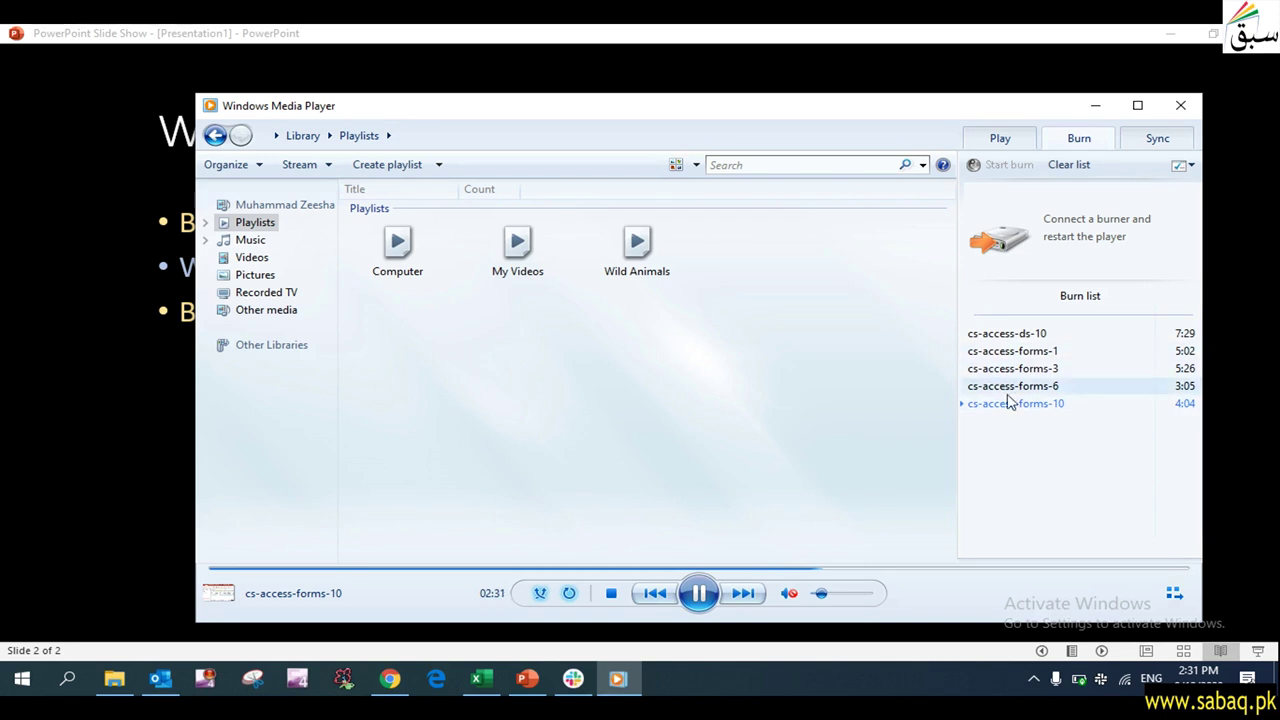
{"action": "left_click", "coordinate": [1080, 352]}
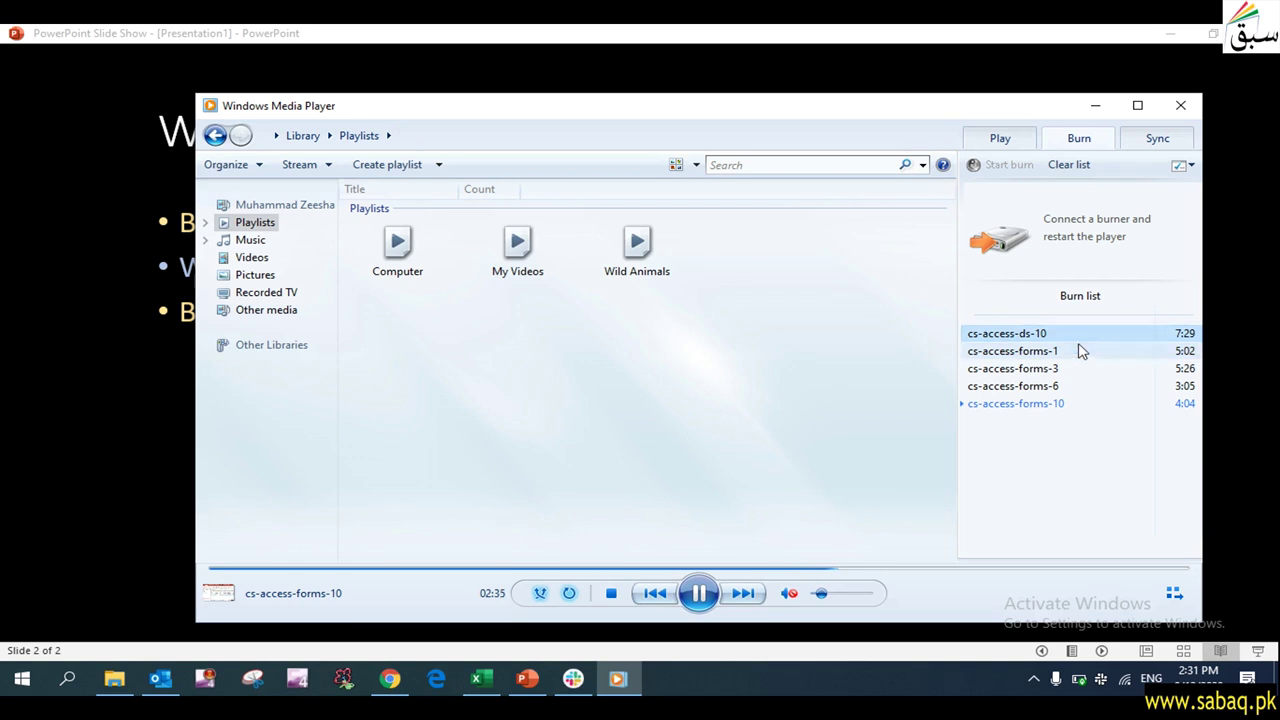
{"action": "left_click", "coordinate": [1075, 369]}
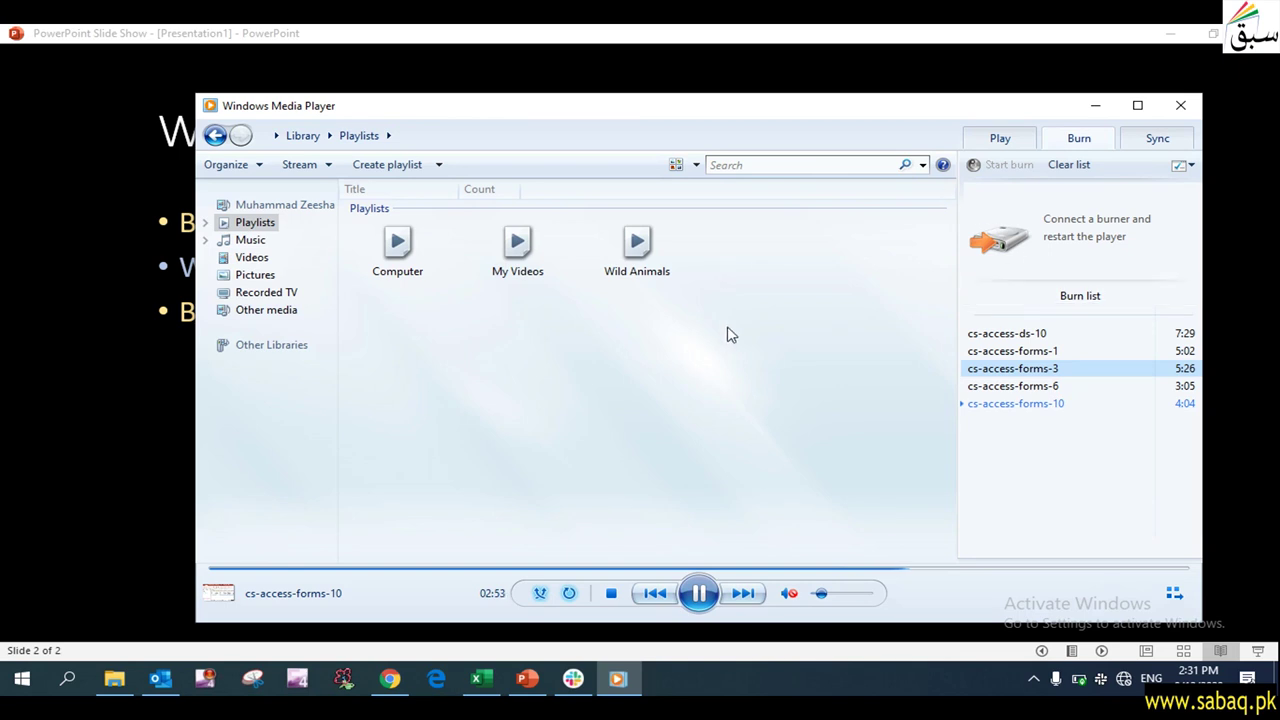
Step: View the sync list and the contents of the My Videos and Computer playlists, and minimize the media player
{"action": "left_click", "coordinate": [1158, 140]}
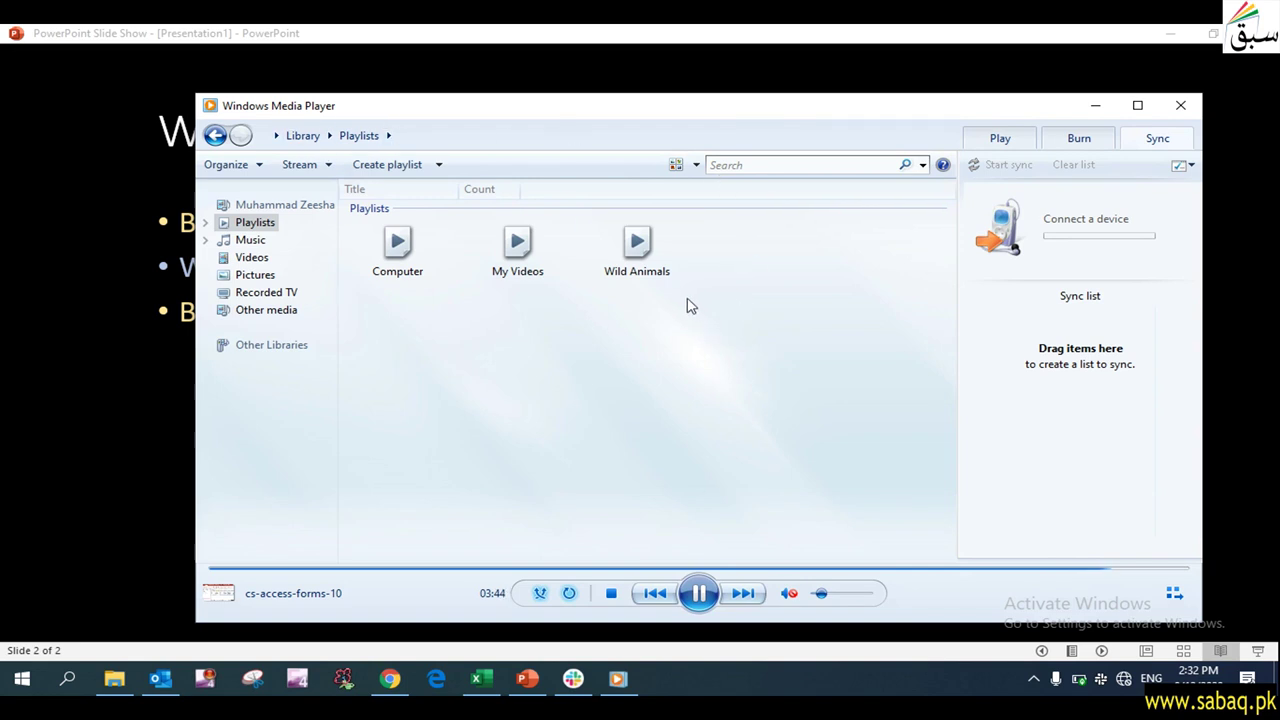
{"action": "double_click", "coordinate": [536, 256]}
{"action": "left_click", "coordinate": [215, 135]}
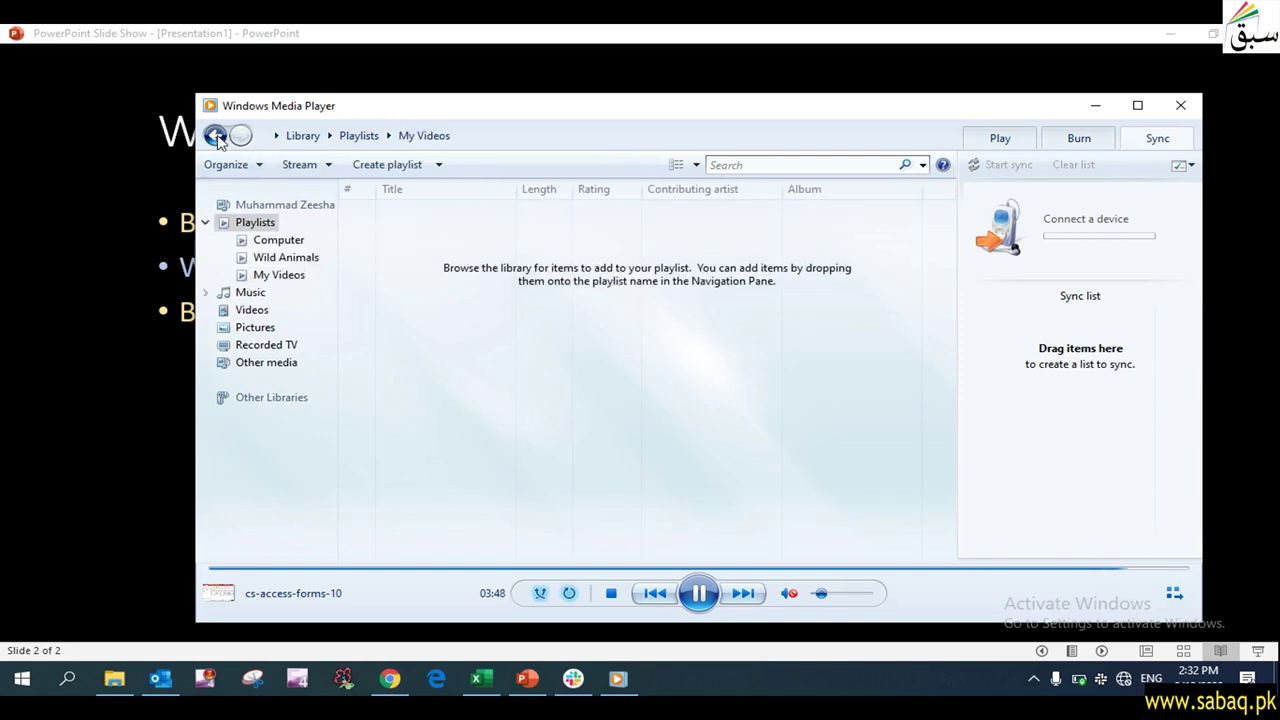
{"action": "double_click", "coordinate": [415, 250]}
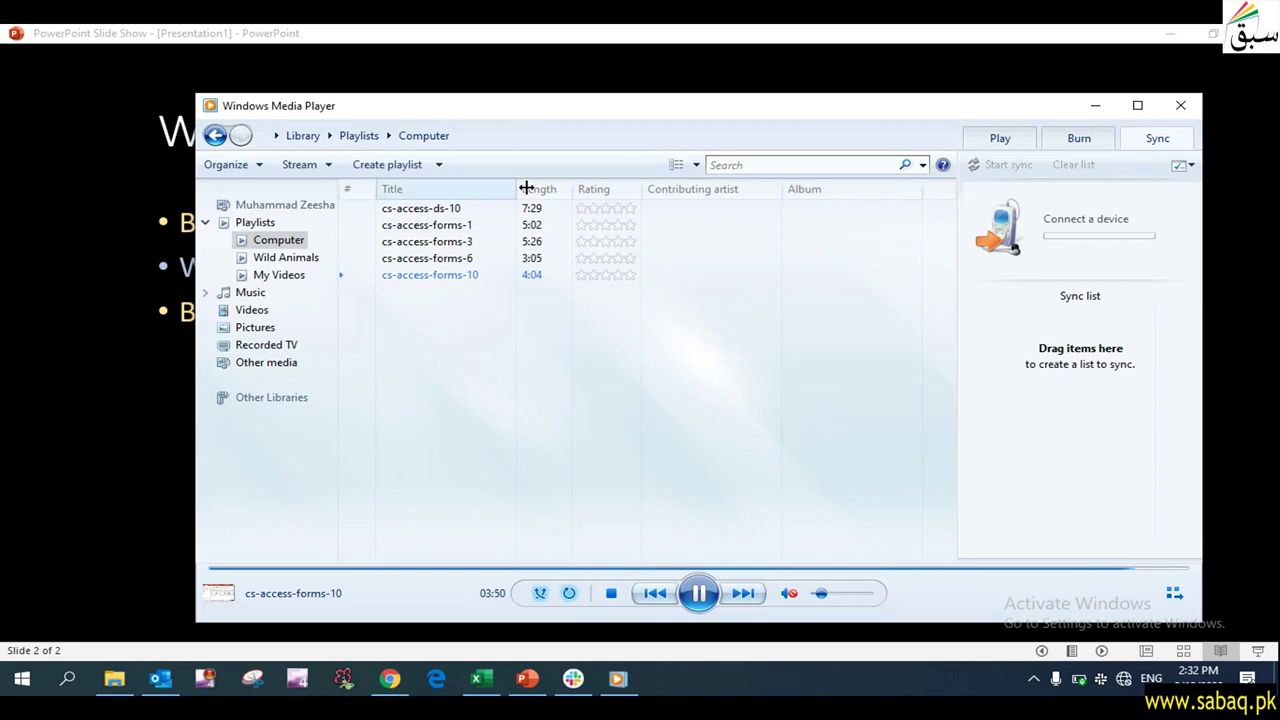
{"action": "left_click", "coordinate": [1095, 106]}
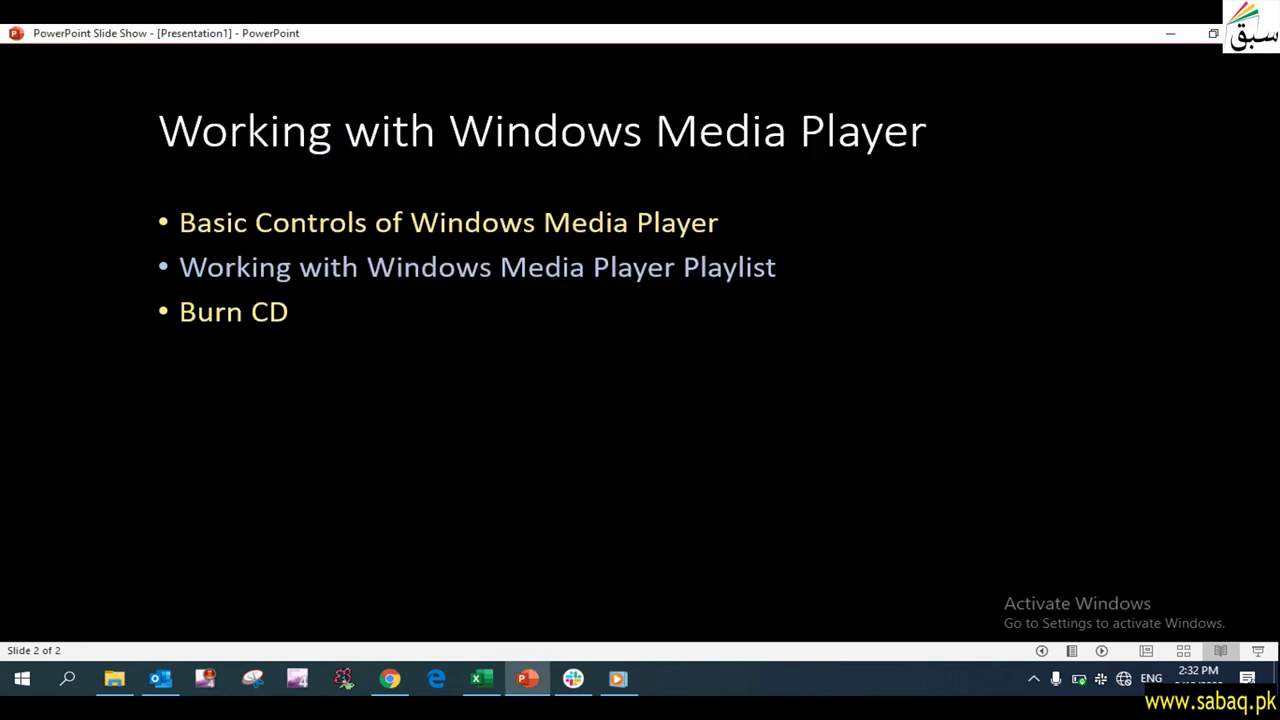